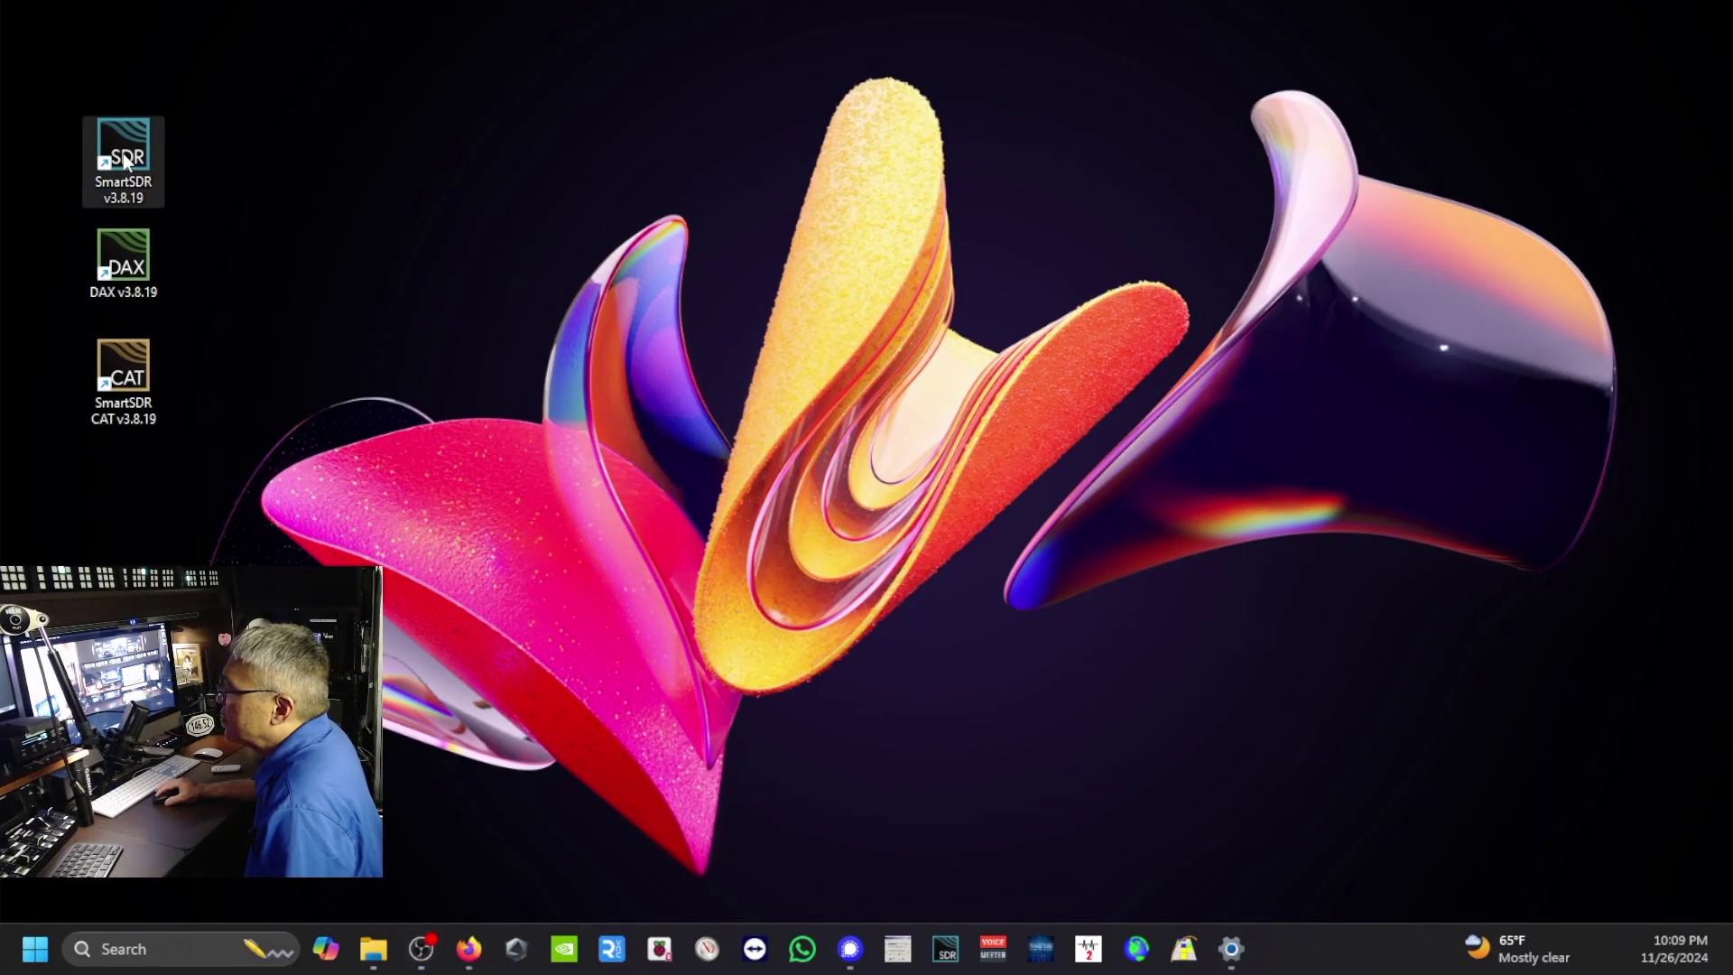
Launch SmartSDR v3.8.19 from the desktop and close the SmartSDR CAT window, confirming its closure
double_click(124, 159)
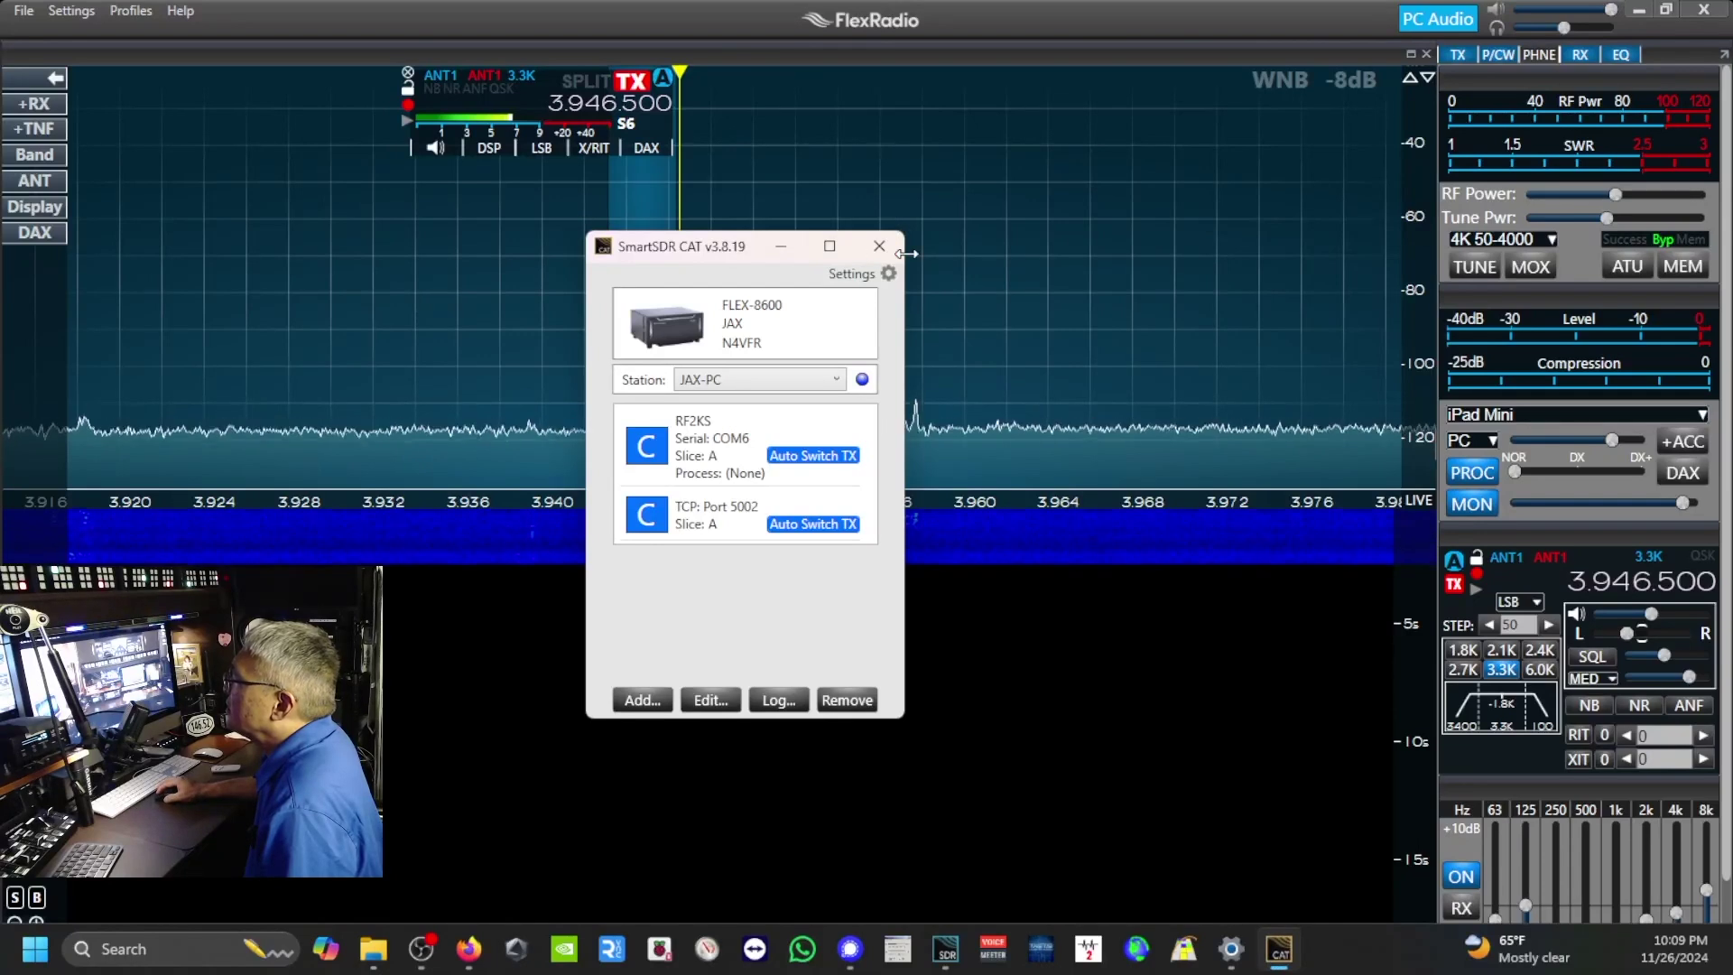
click(879, 246)
click(950, 552)
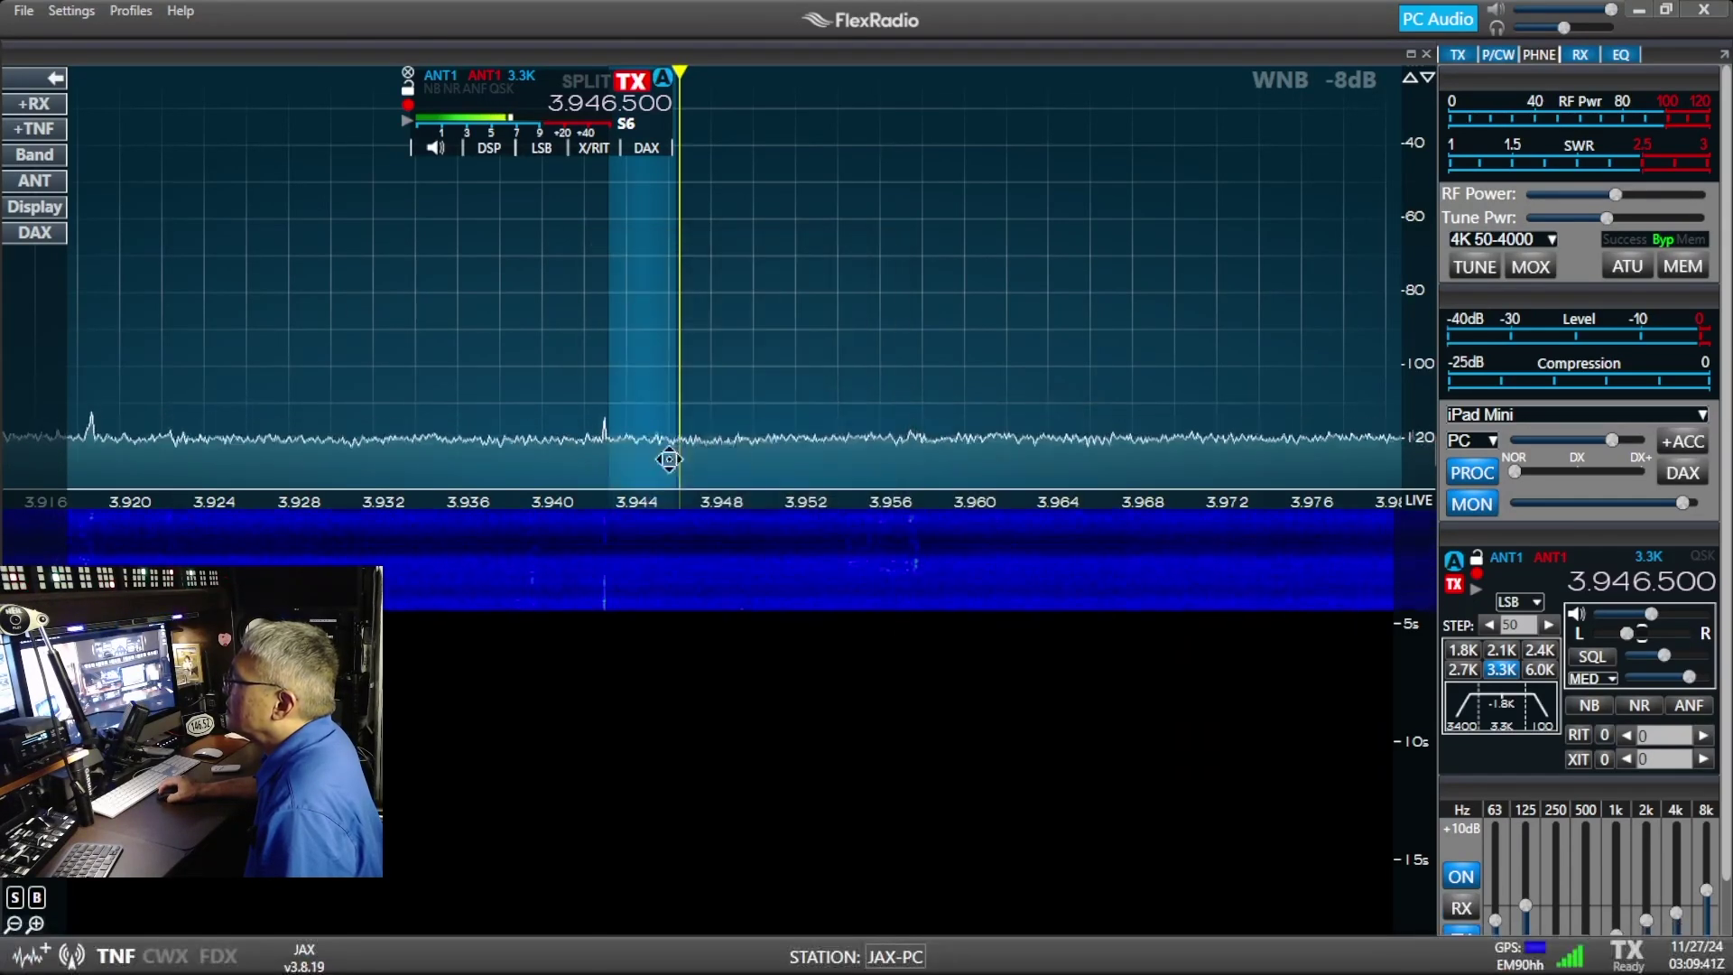
Check the radio's hardware version in Radio Setup, close the dialog and exit SmartSDR
click(71, 10)
click(91, 34)
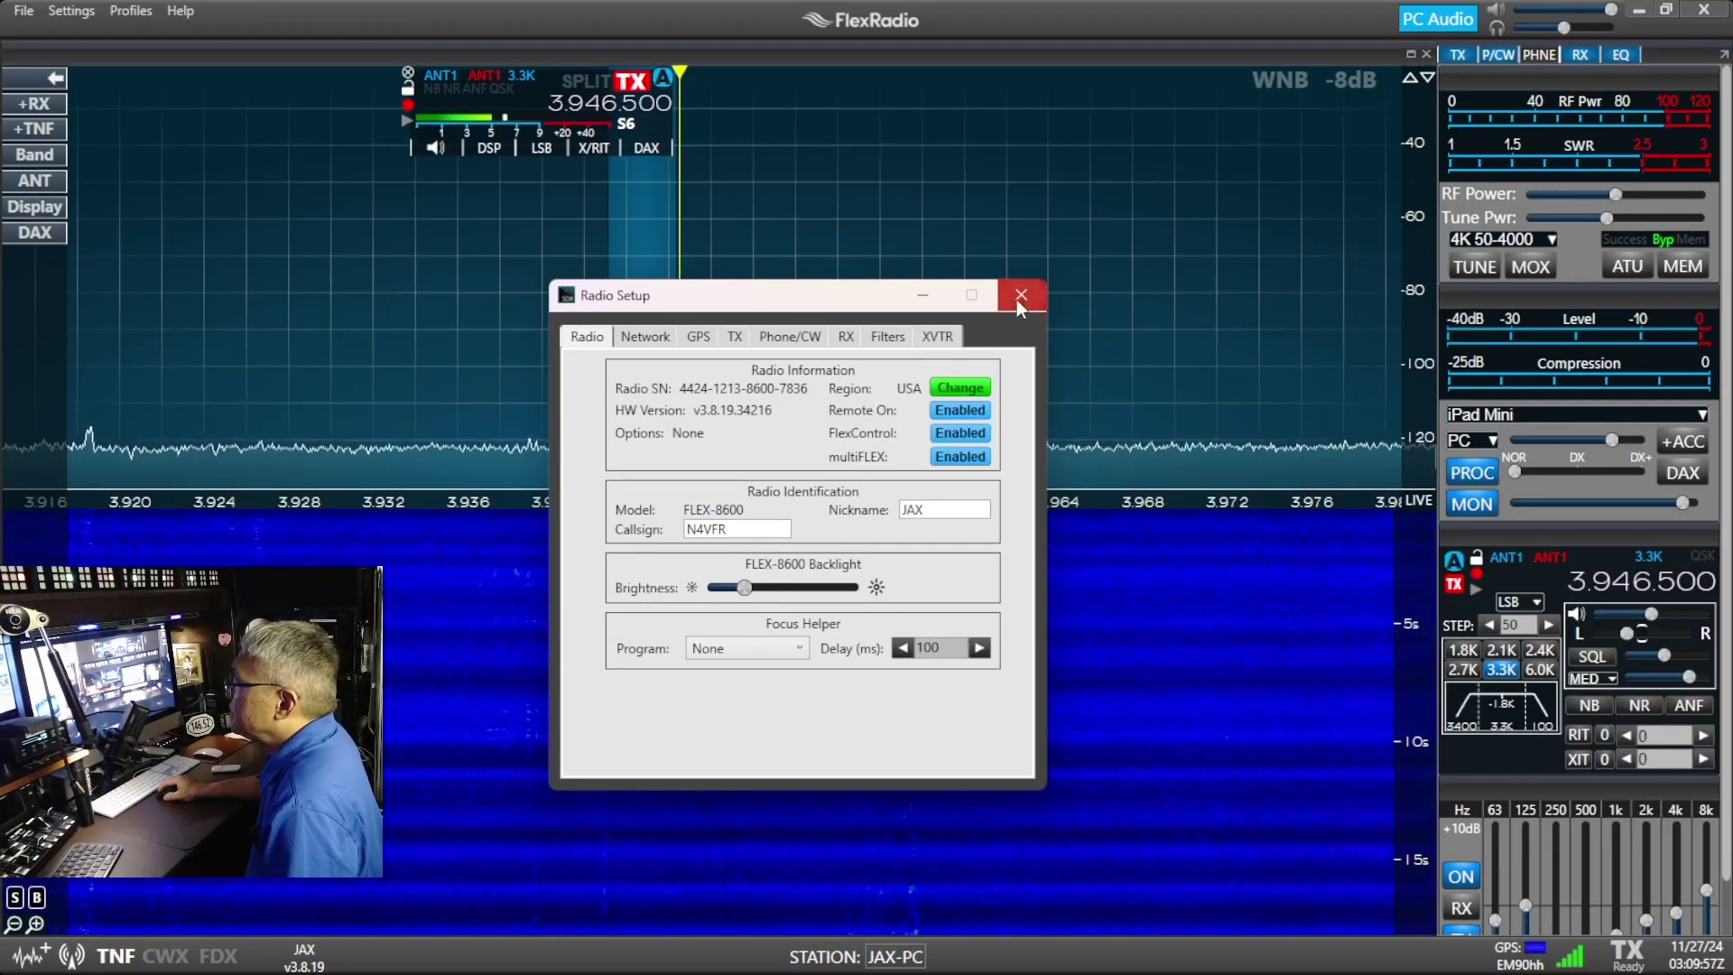
click(1018, 298)
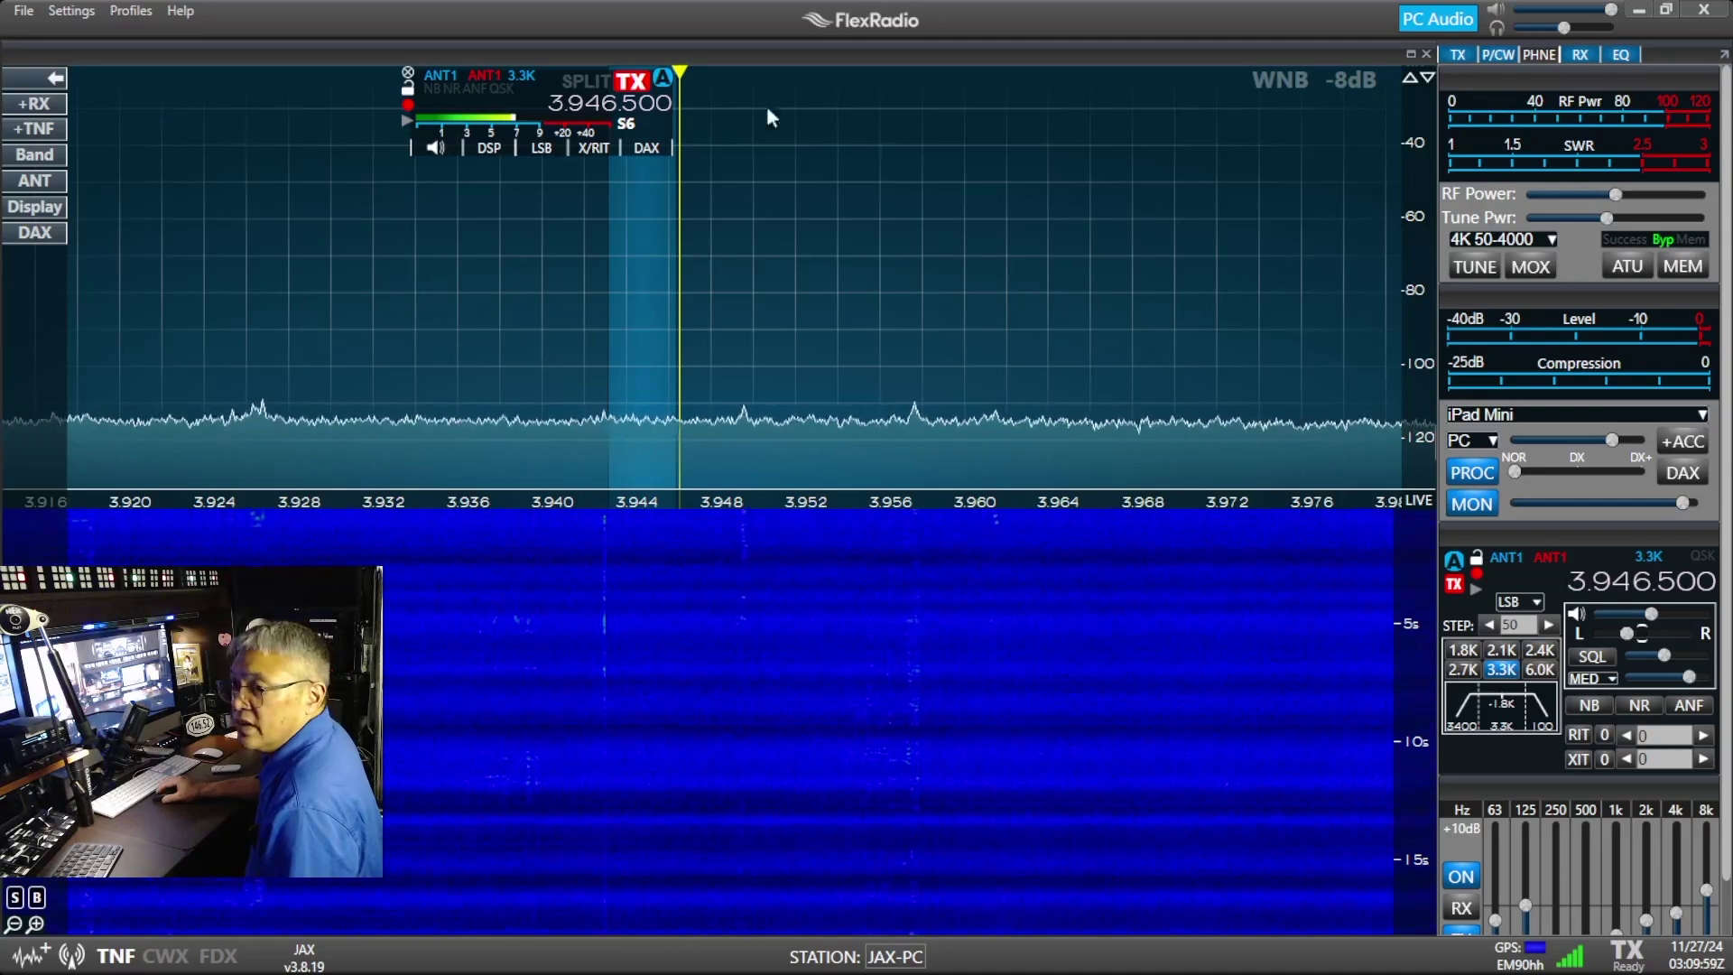
click(1703, 9)
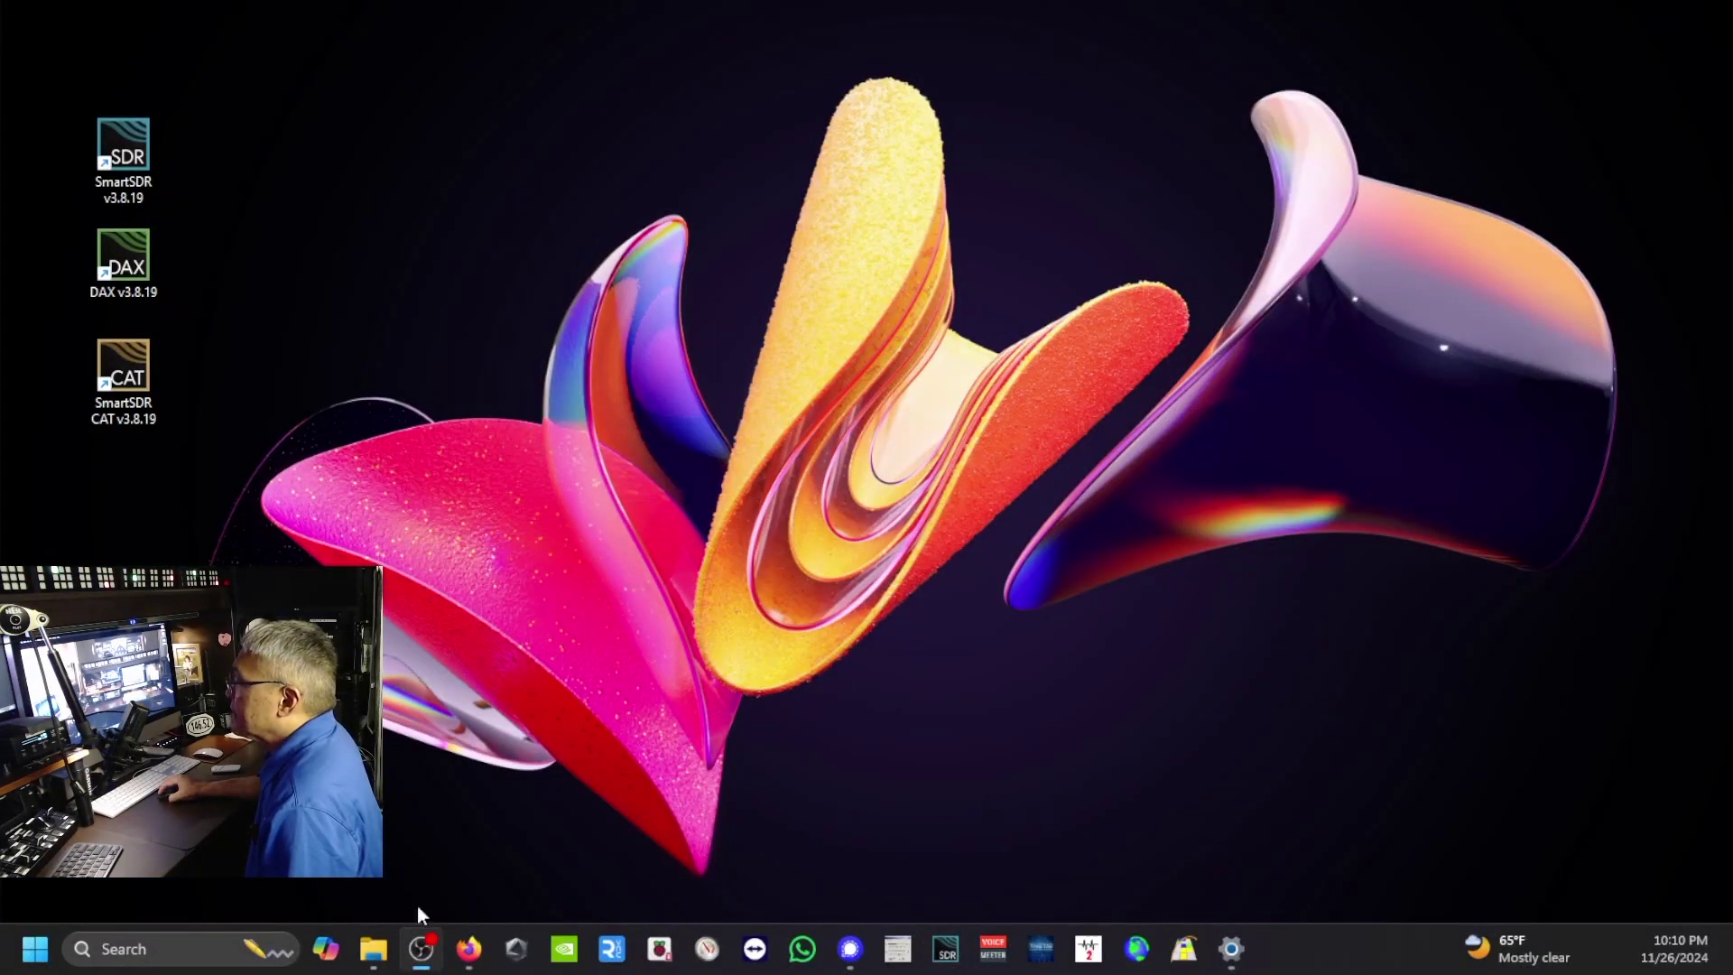
Switch to Firefox and open the SmartSDR for Windows page on the FlexRadio website
click(468, 955)
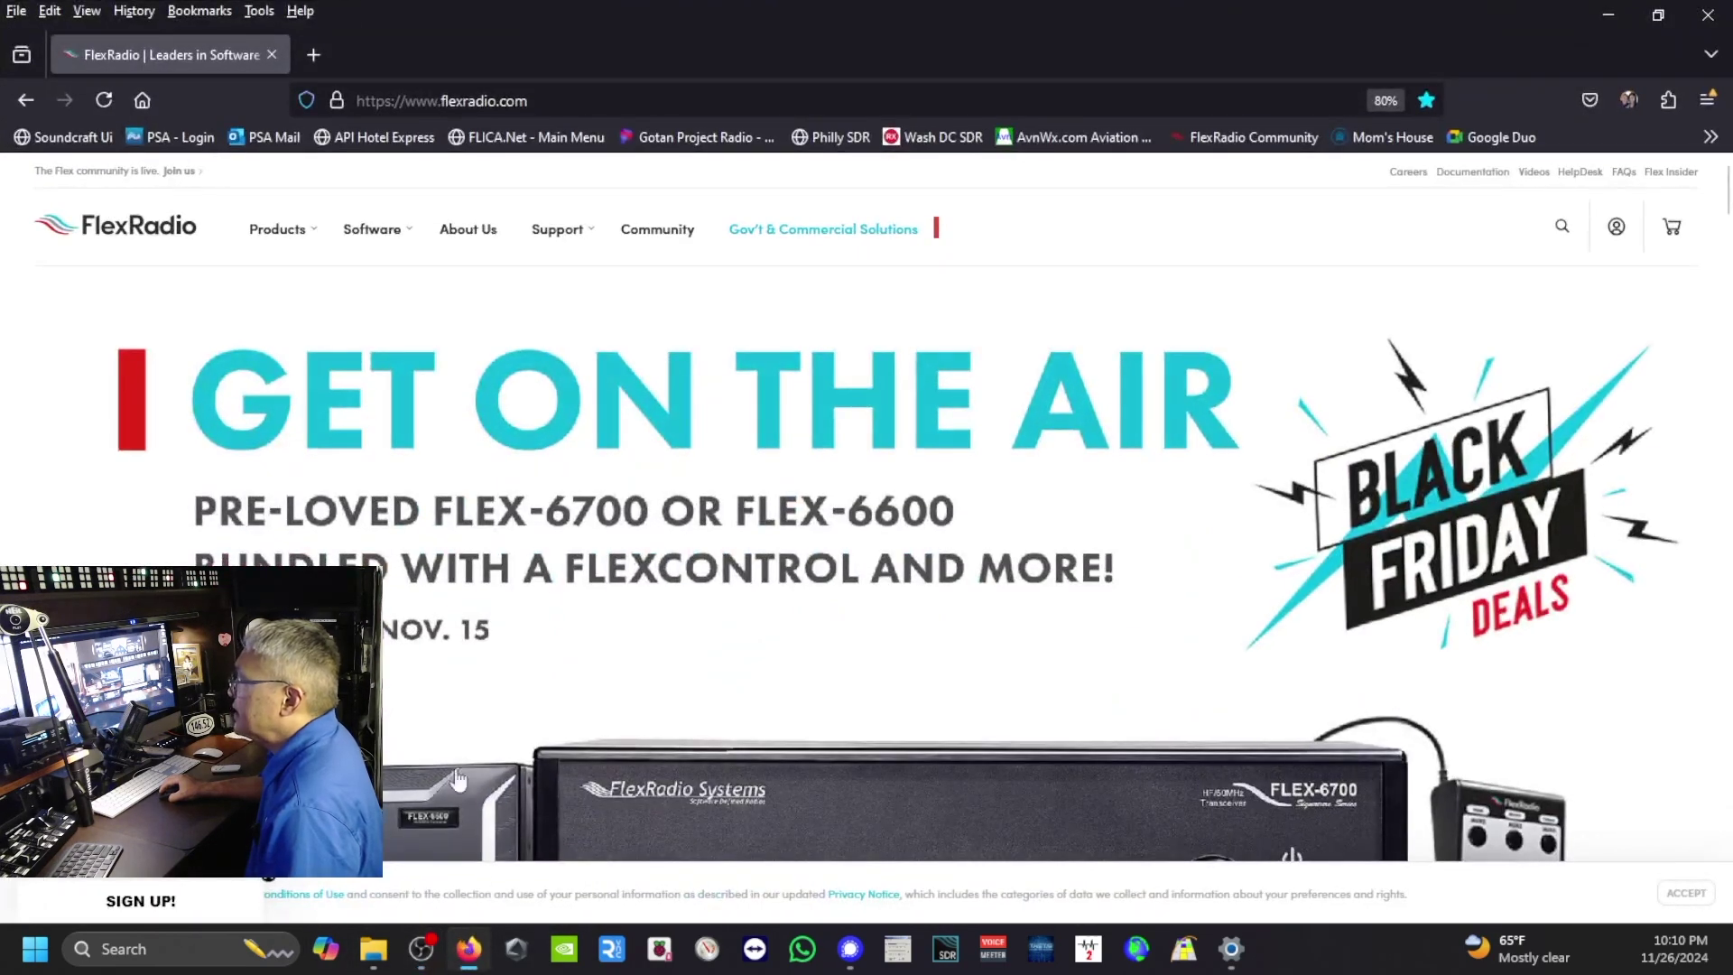
click(386, 231)
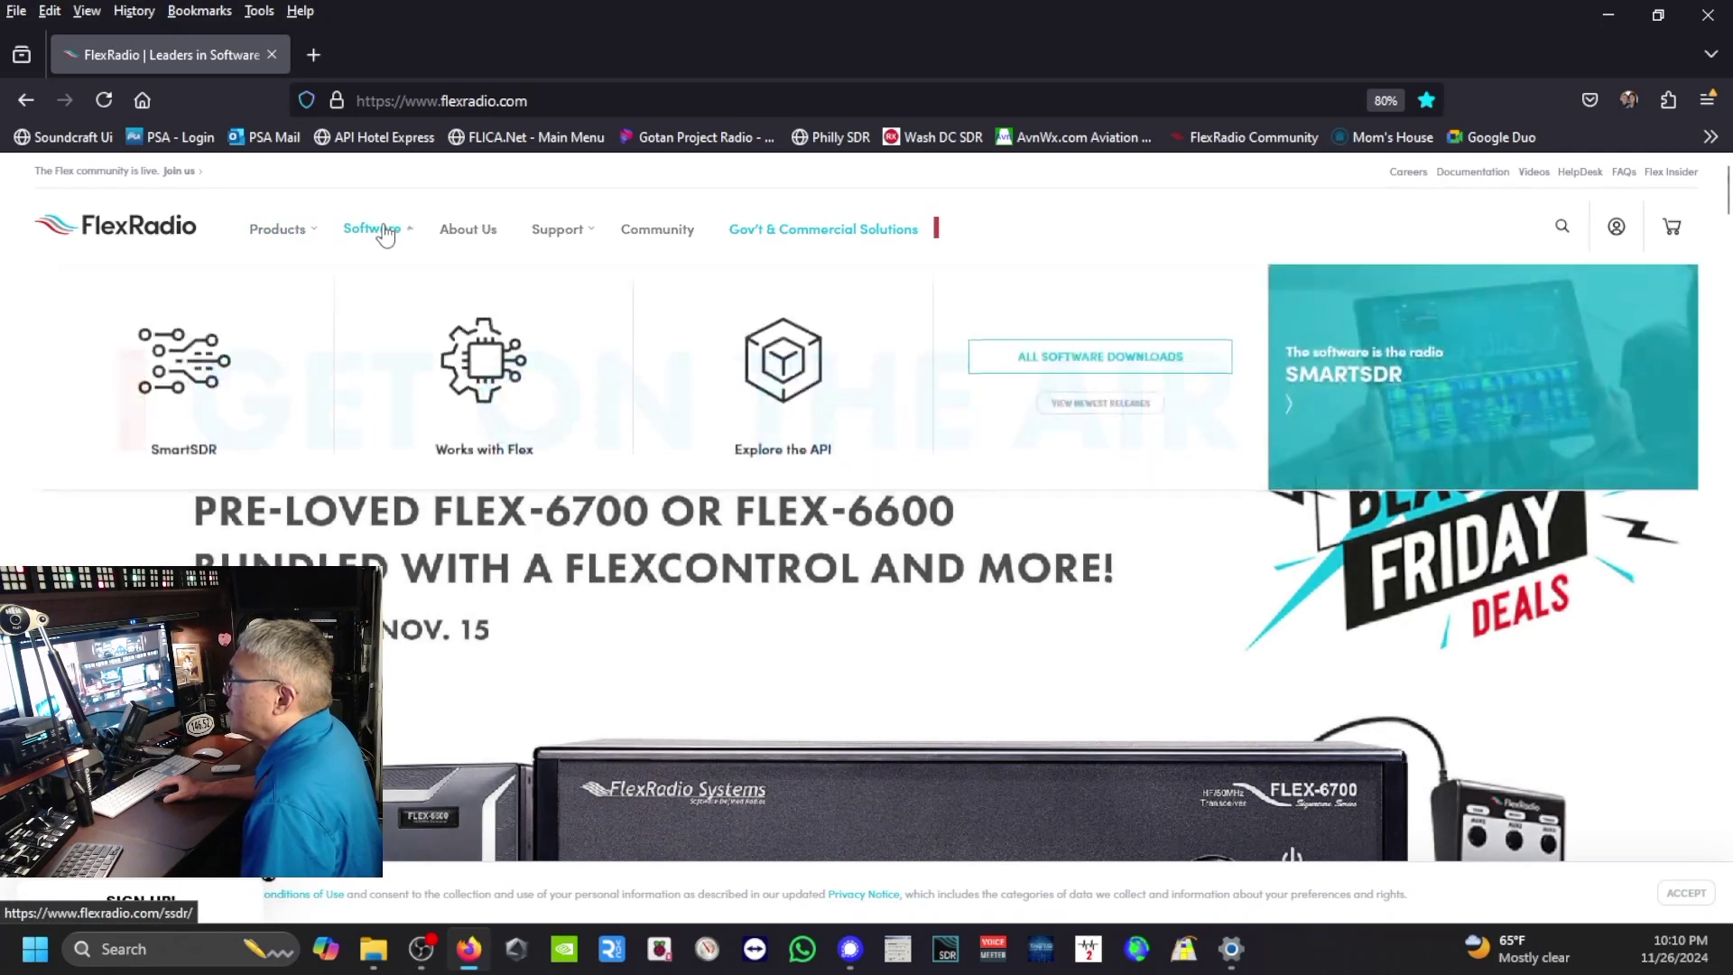
click(181, 375)
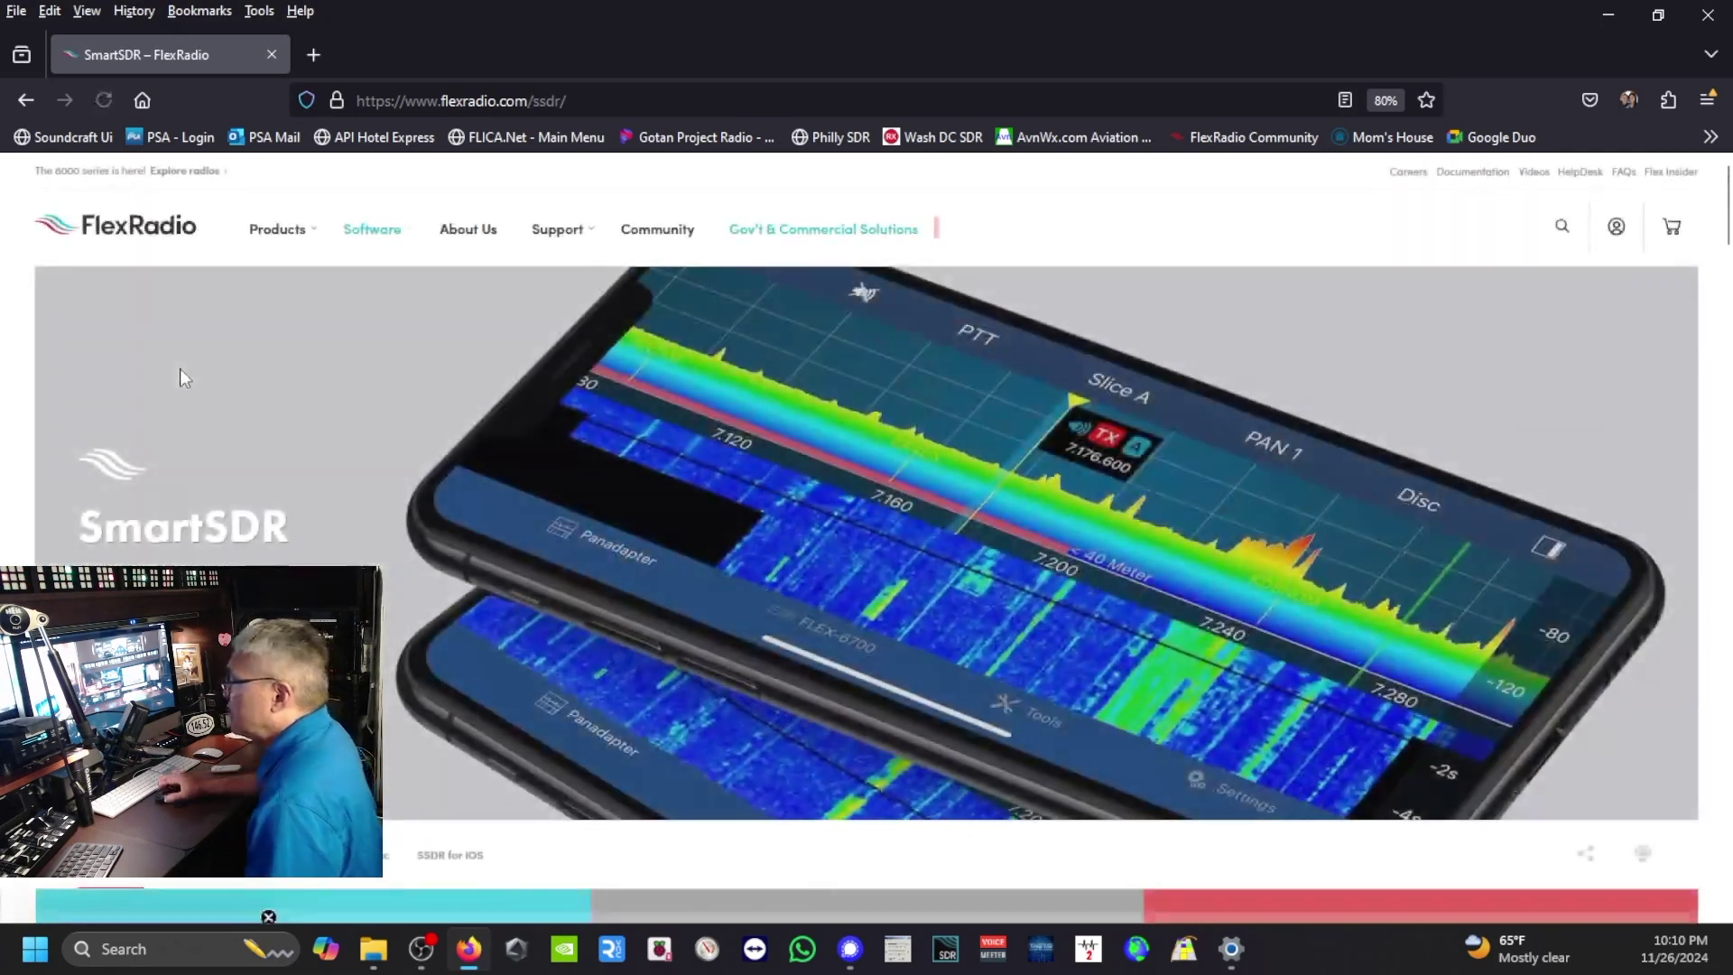
scroll(209, 442, down, 5)
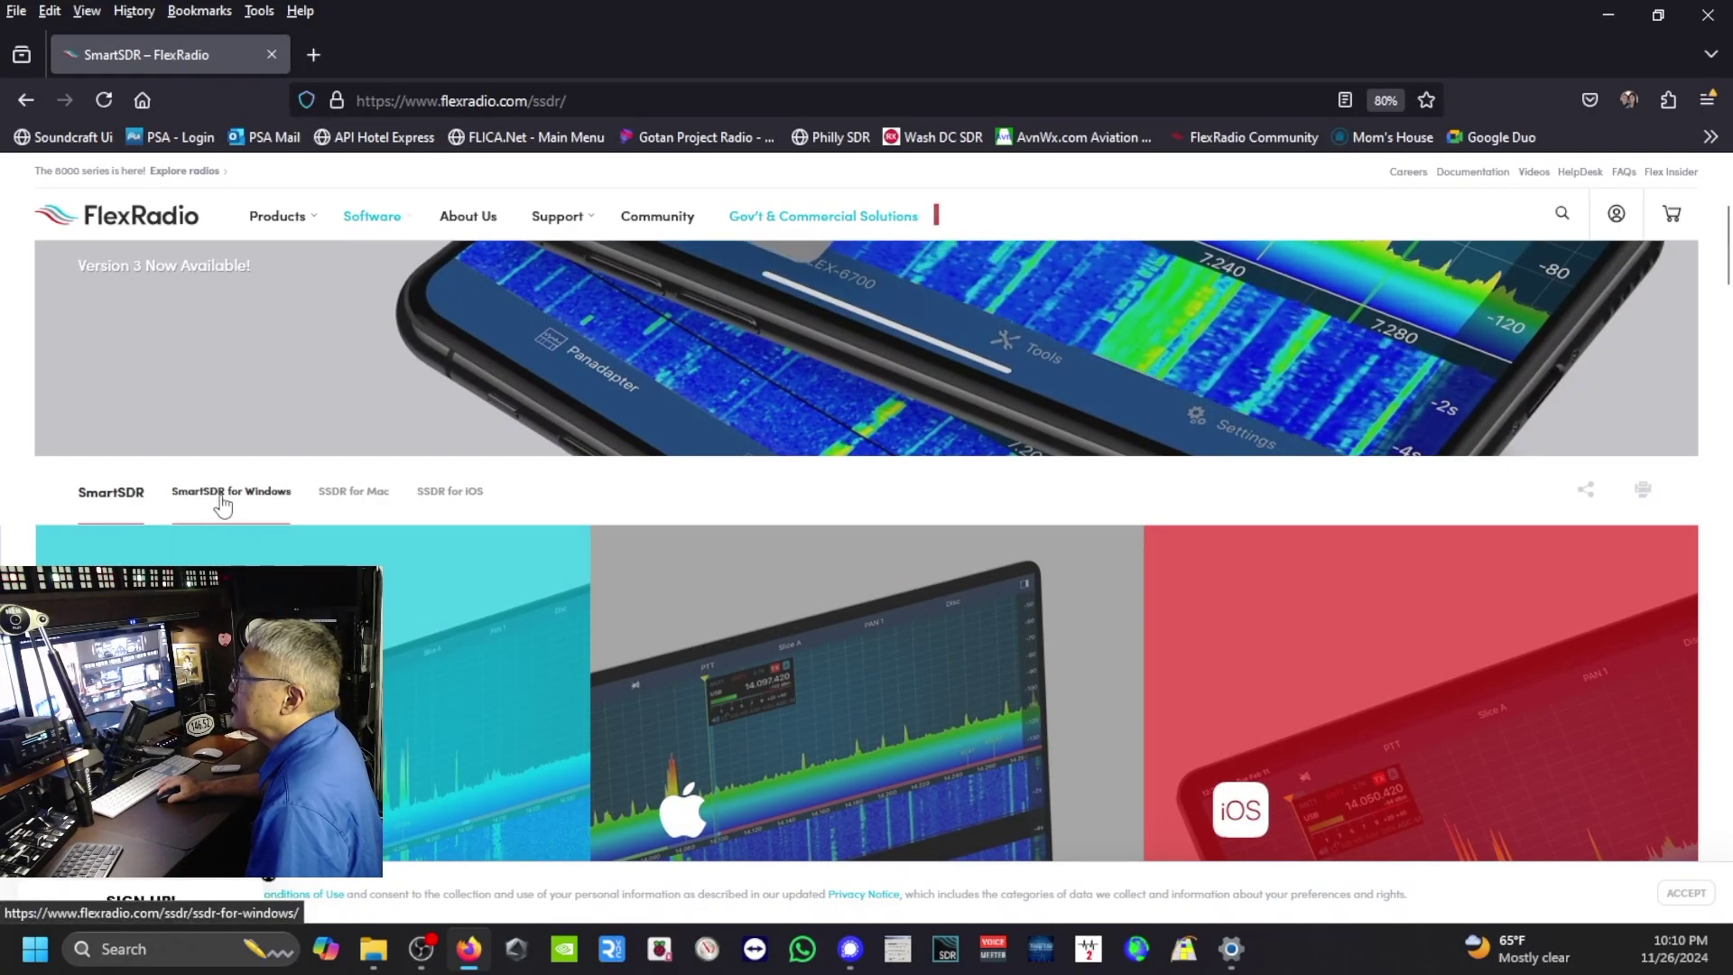
click(223, 504)
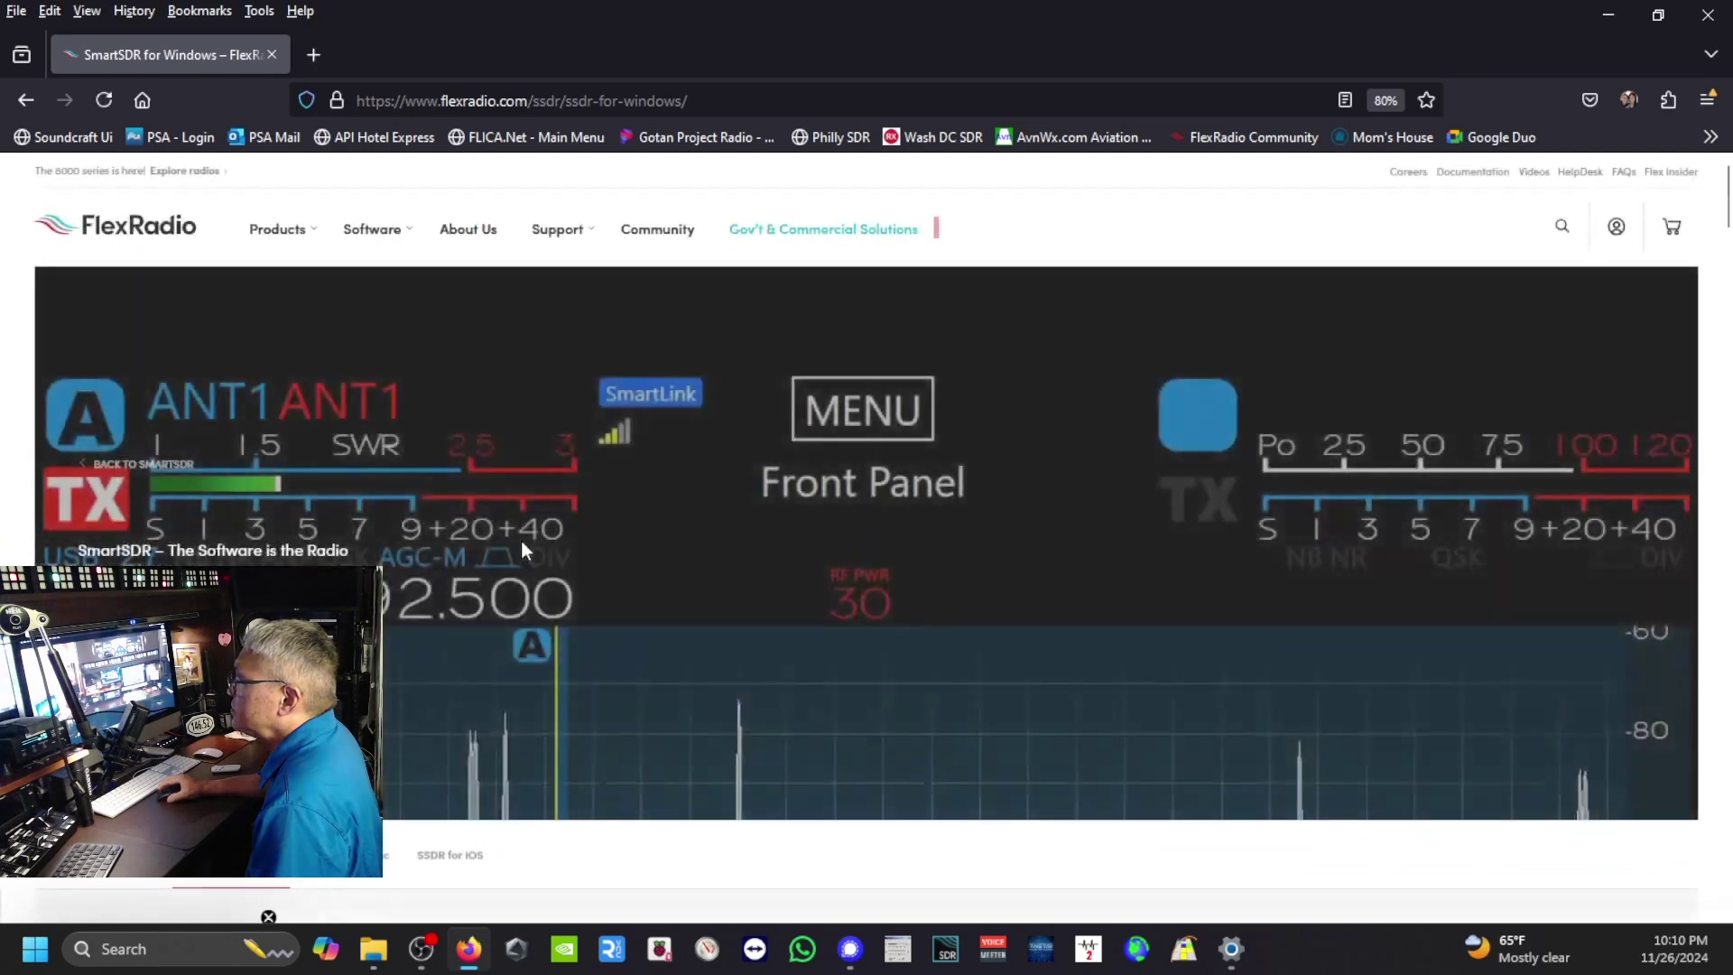
Review the SmartSDR for Windows page and open the installer download page for version 3.8.20
scroll(521, 539, down, 5)
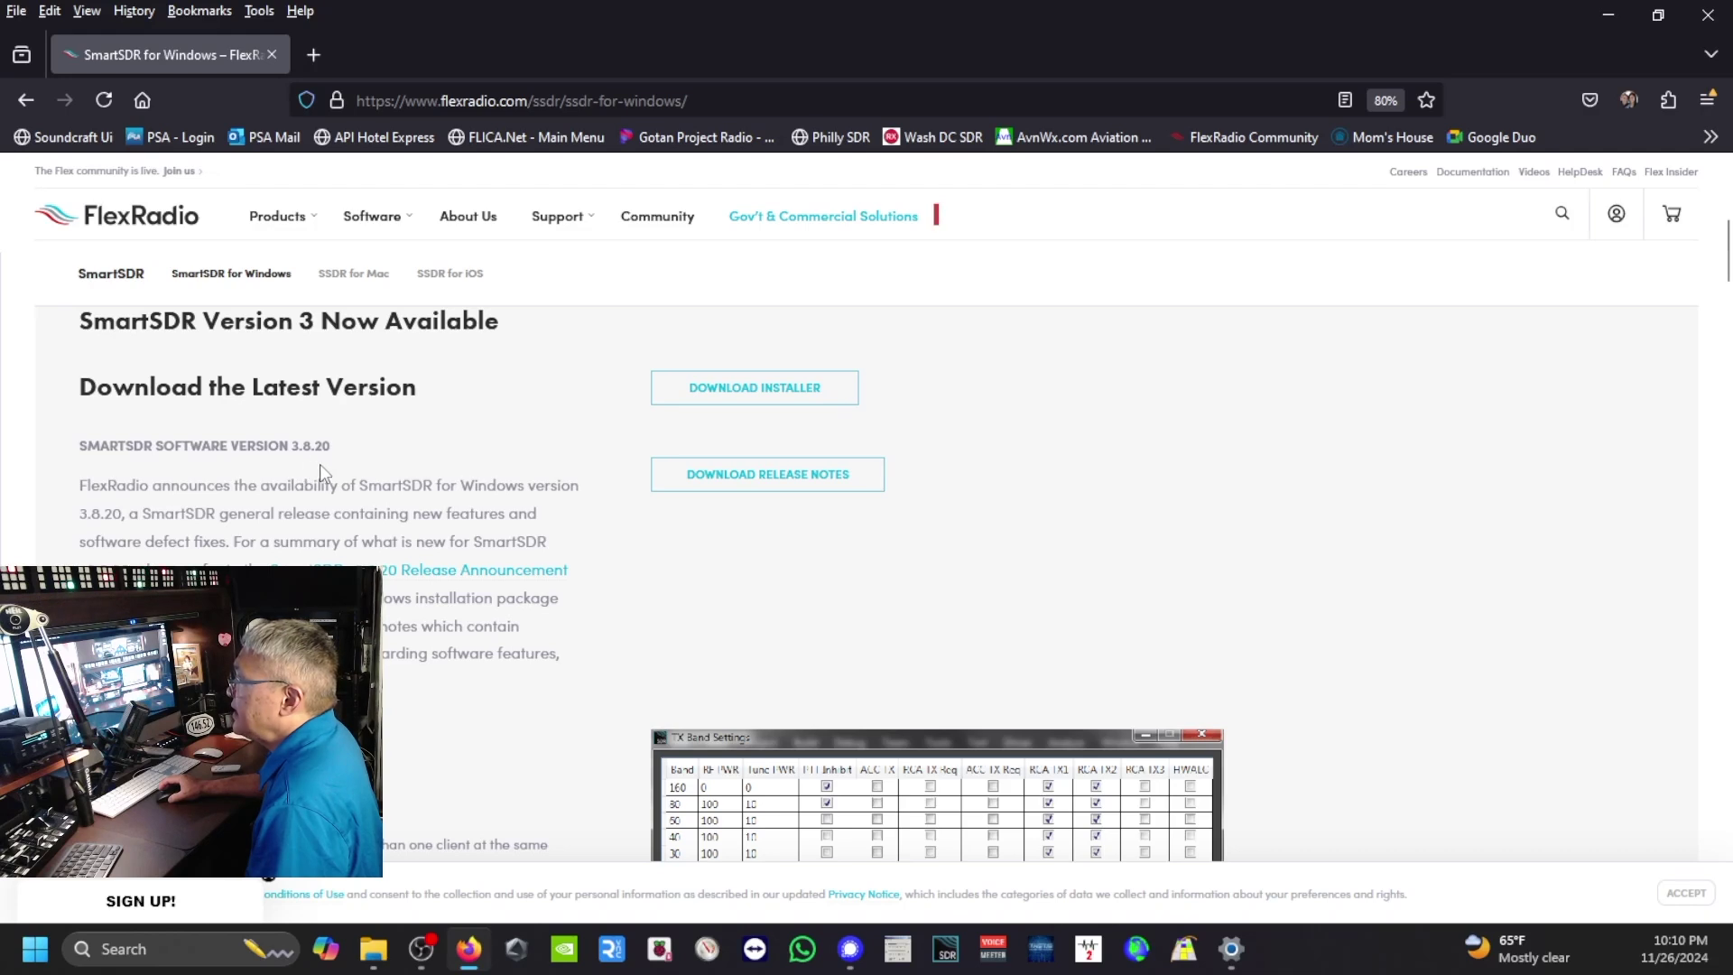
scroll(334, 472, down, 8)
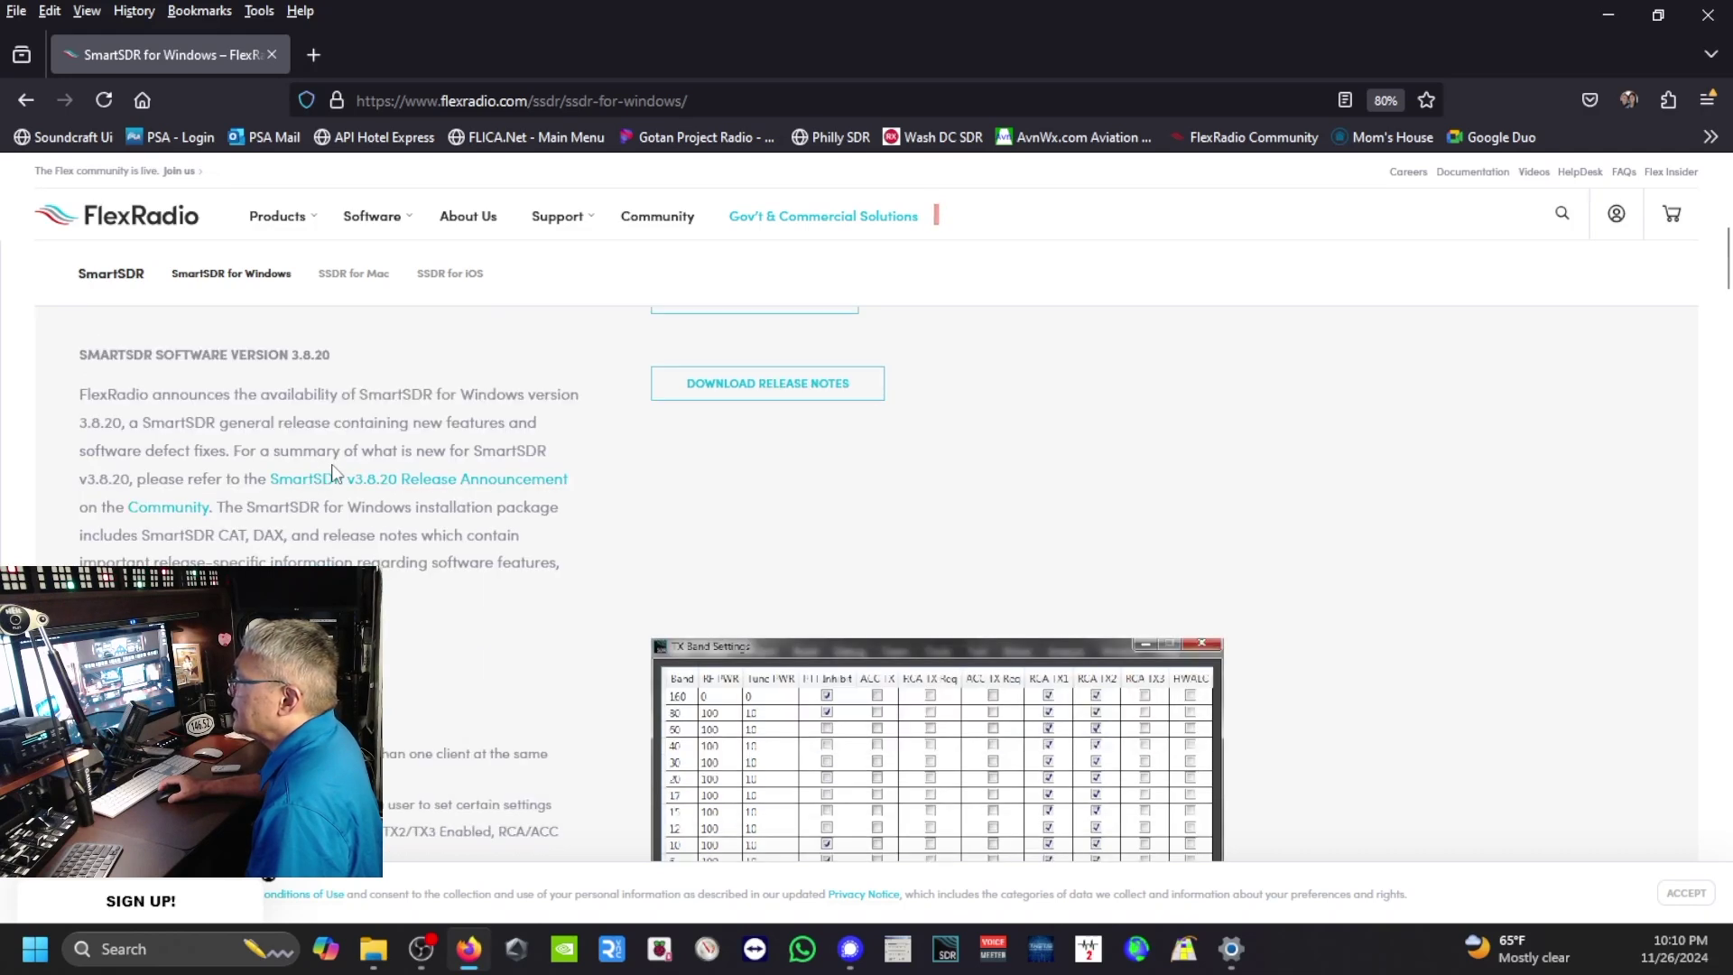
scroll(335, 472, down, 10)
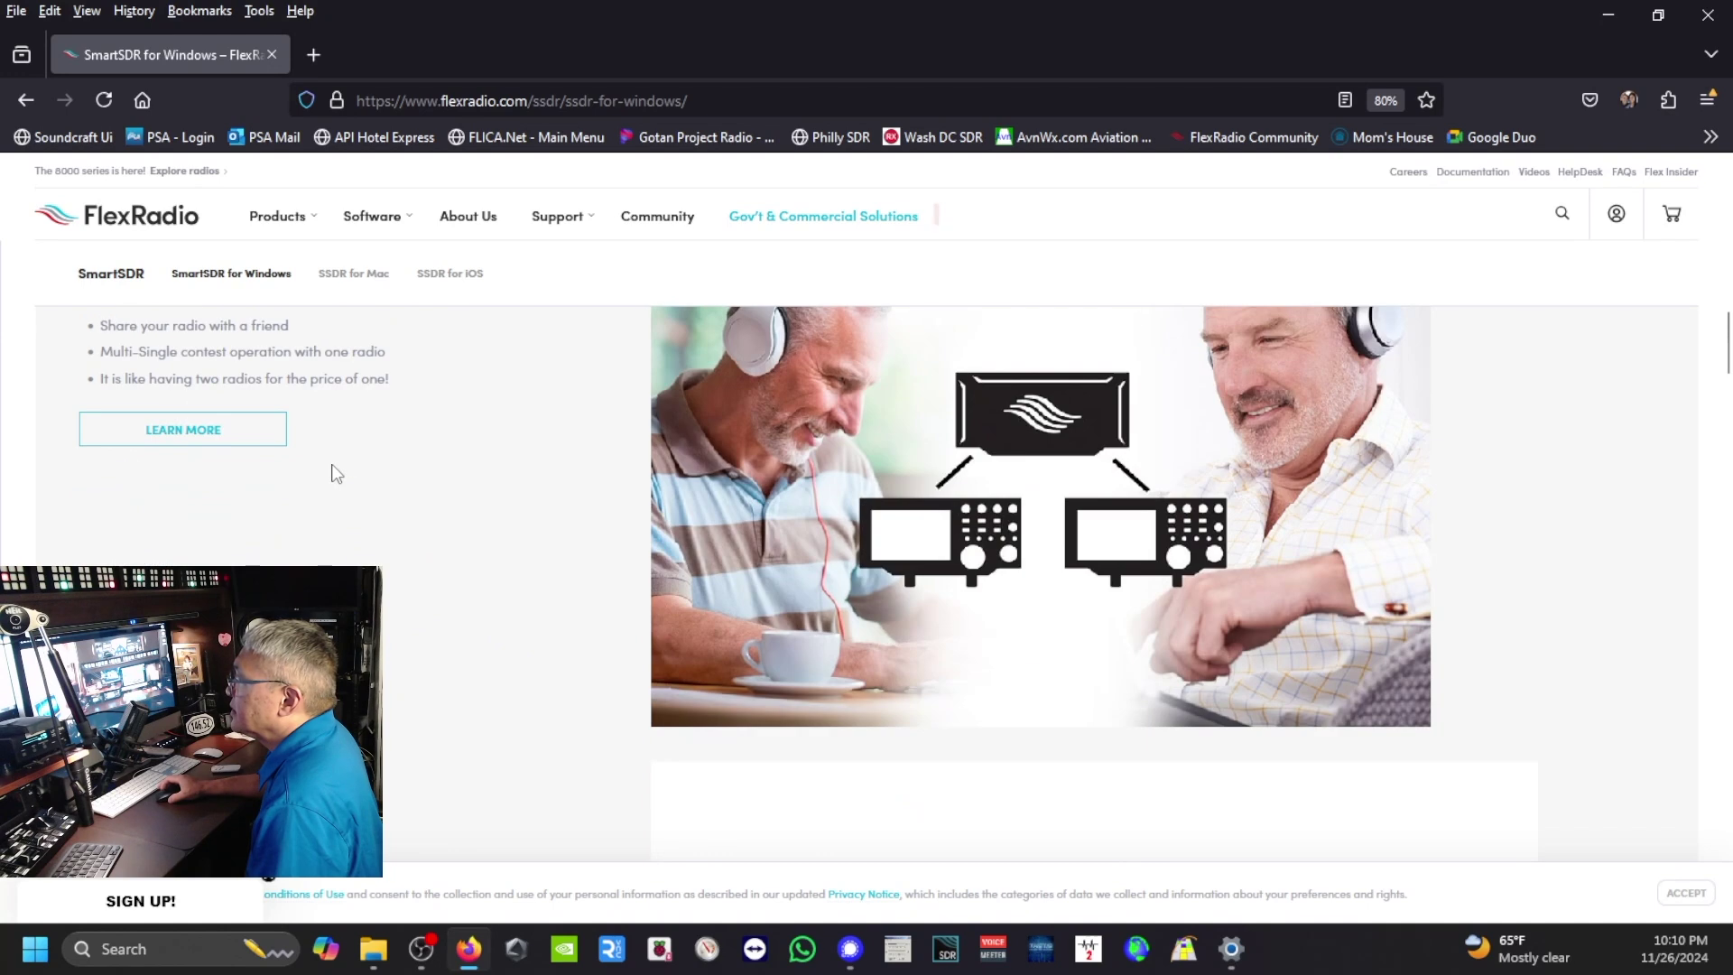
scroll(335, 473, down, 10)
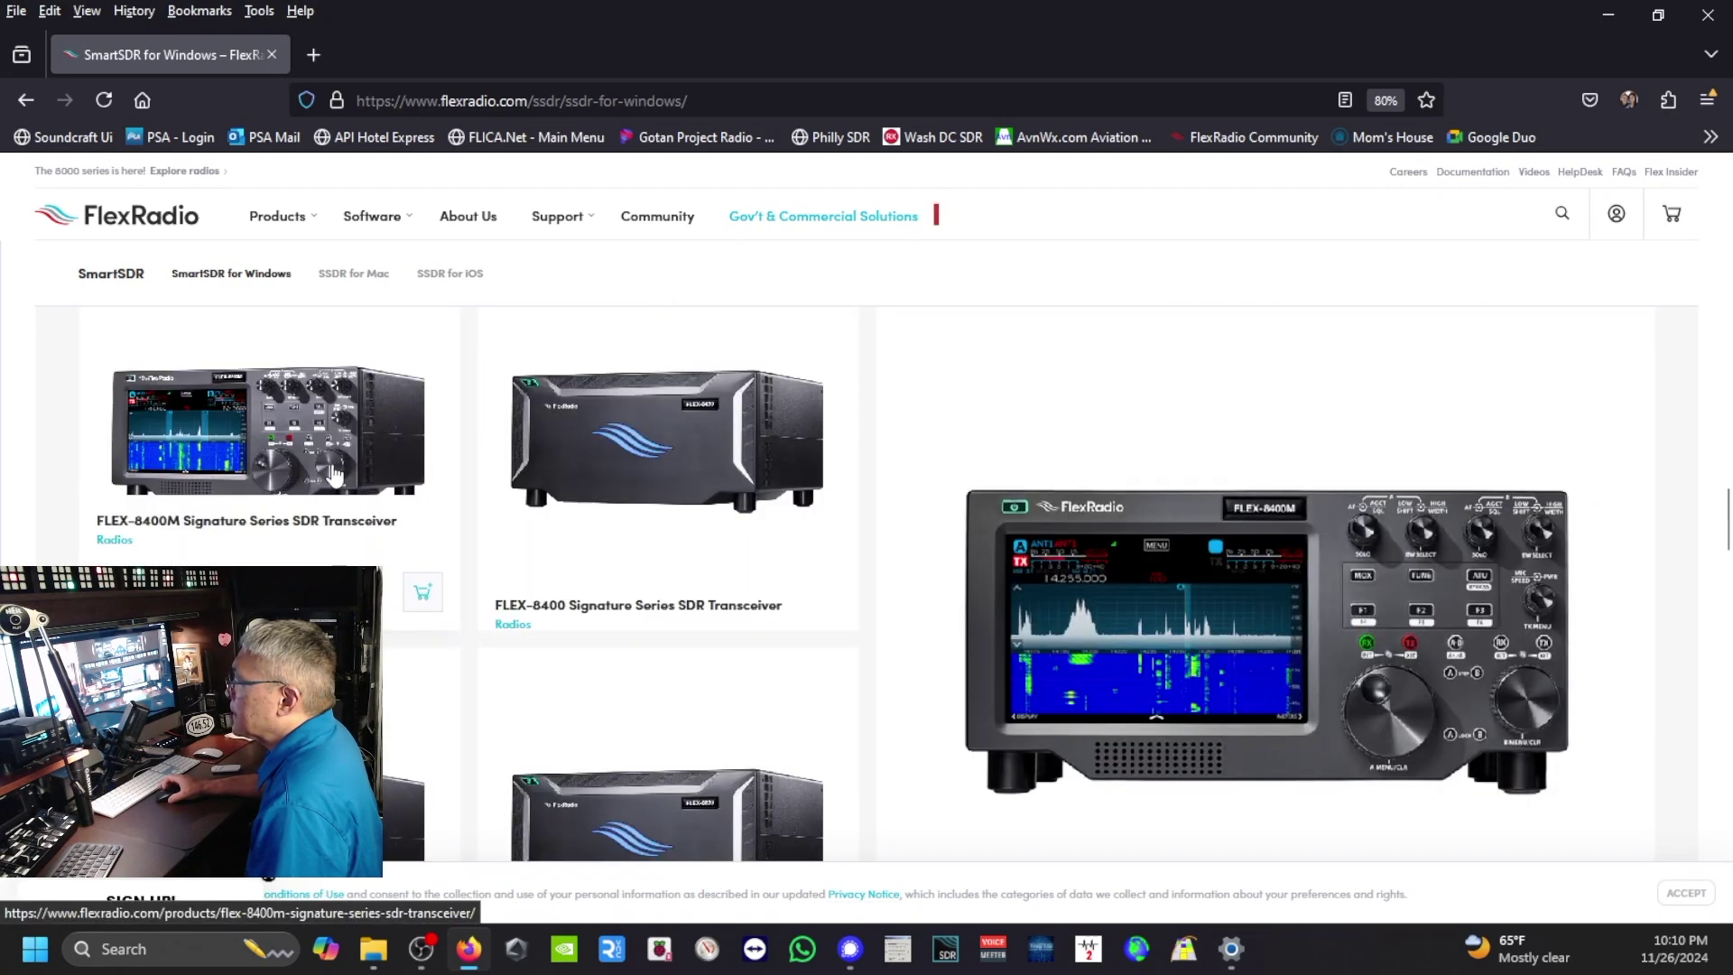
scroll(334, 471, up, 20)
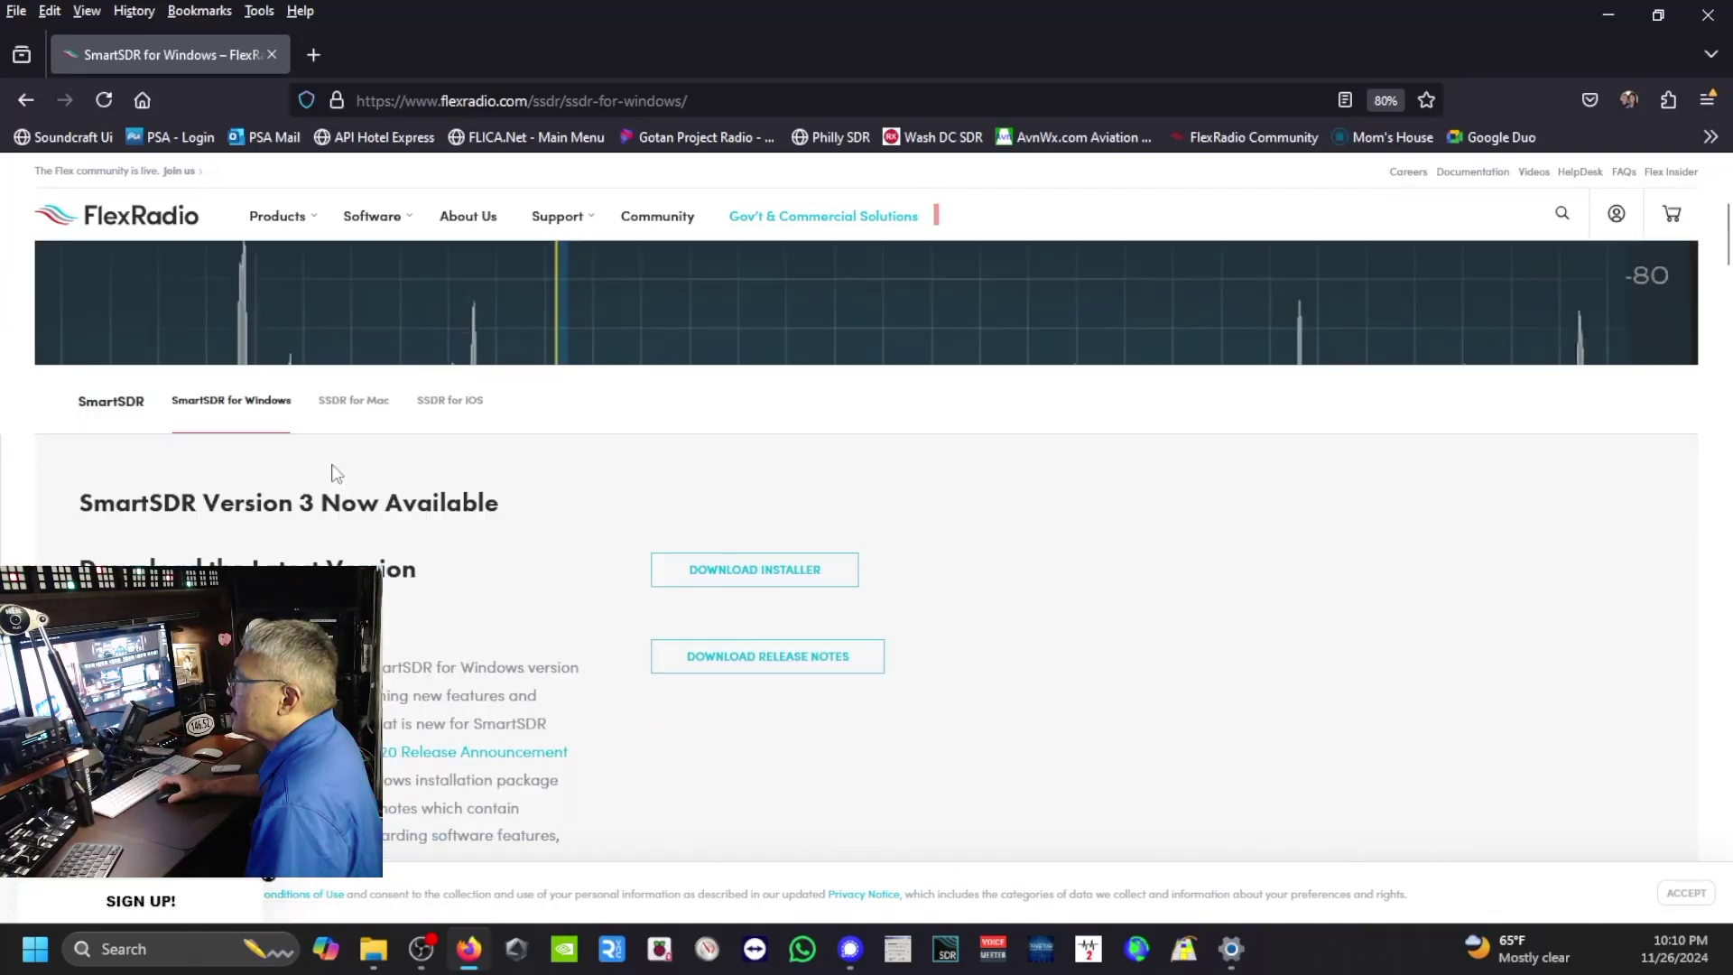
scroll(336, 473, down, 1)
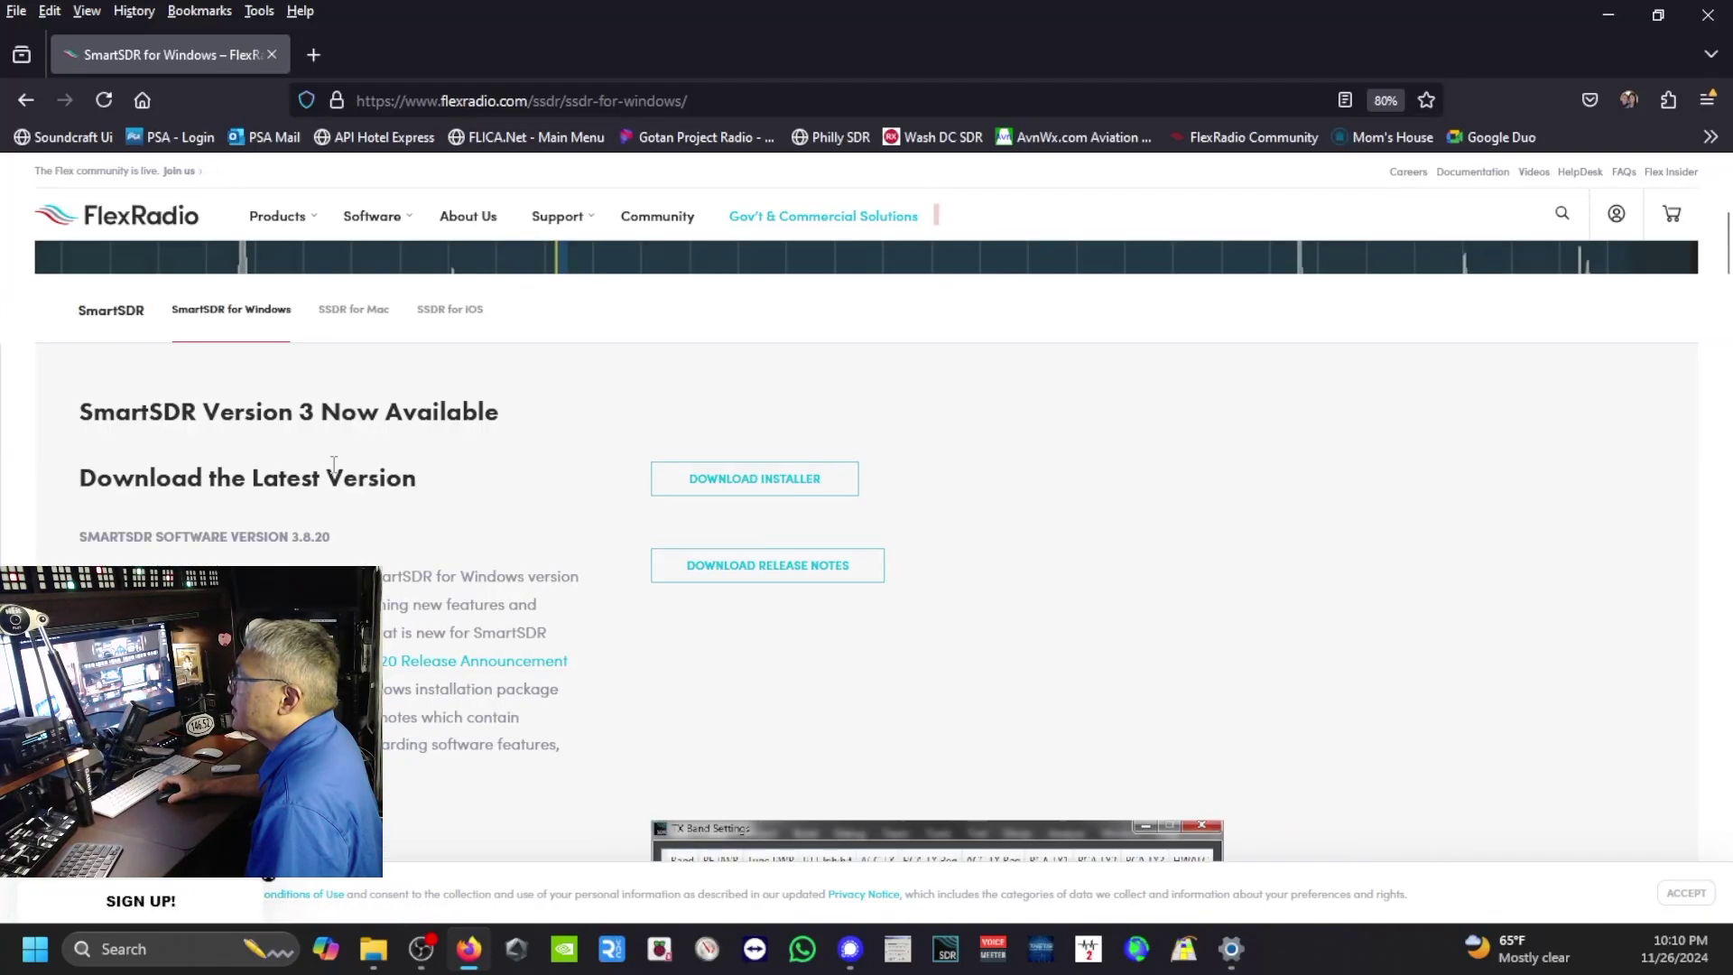
click(731, 494)
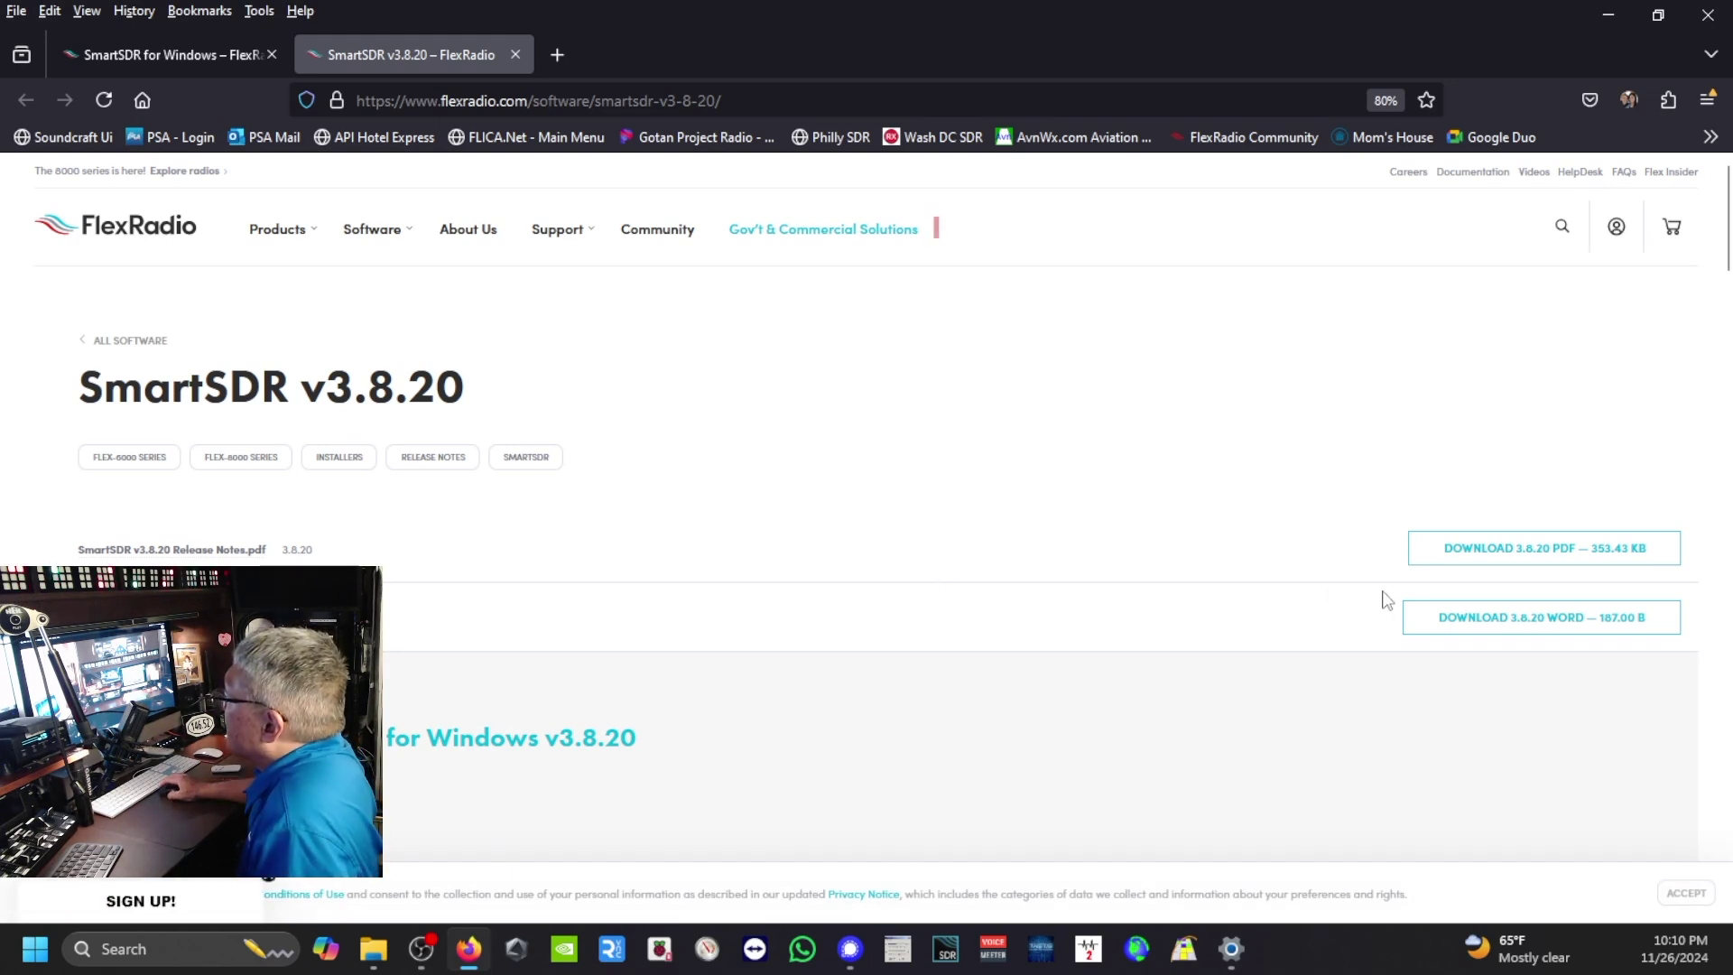
Download SmartSDR for Windows v3.8.20 and run the downloaded SmartSDR_v3.8.20_Installer.exe
scroll(1300, 565, down, 2)
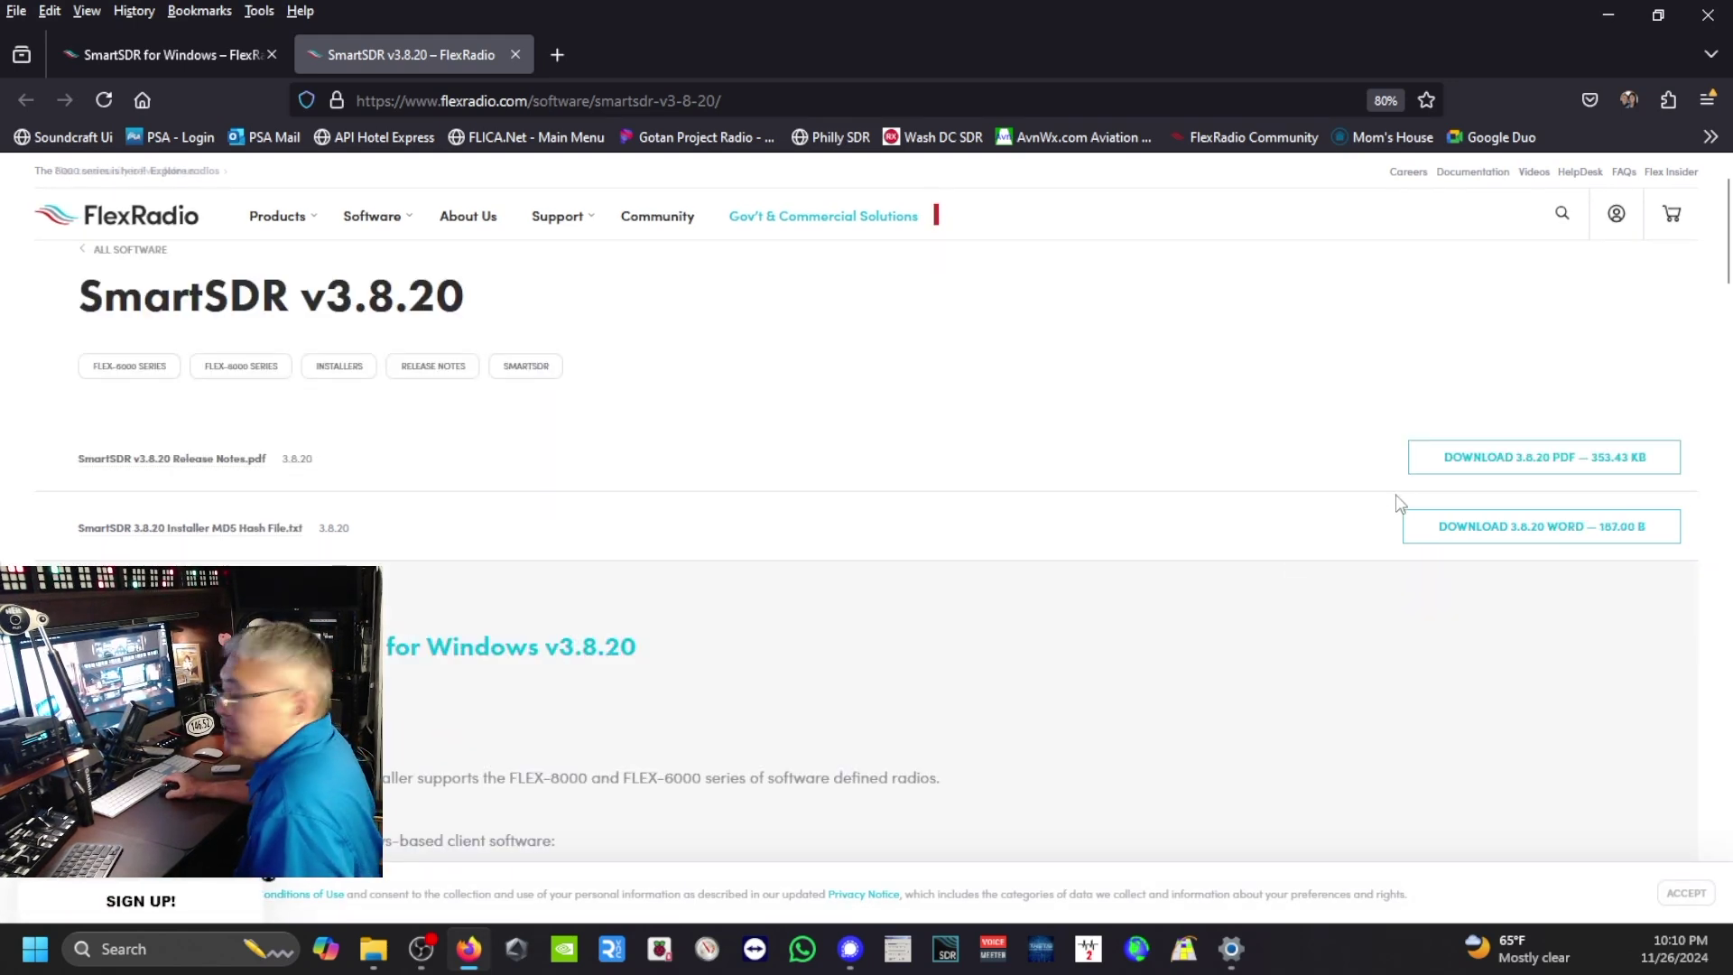
scroll(1390, 553, down, 4)
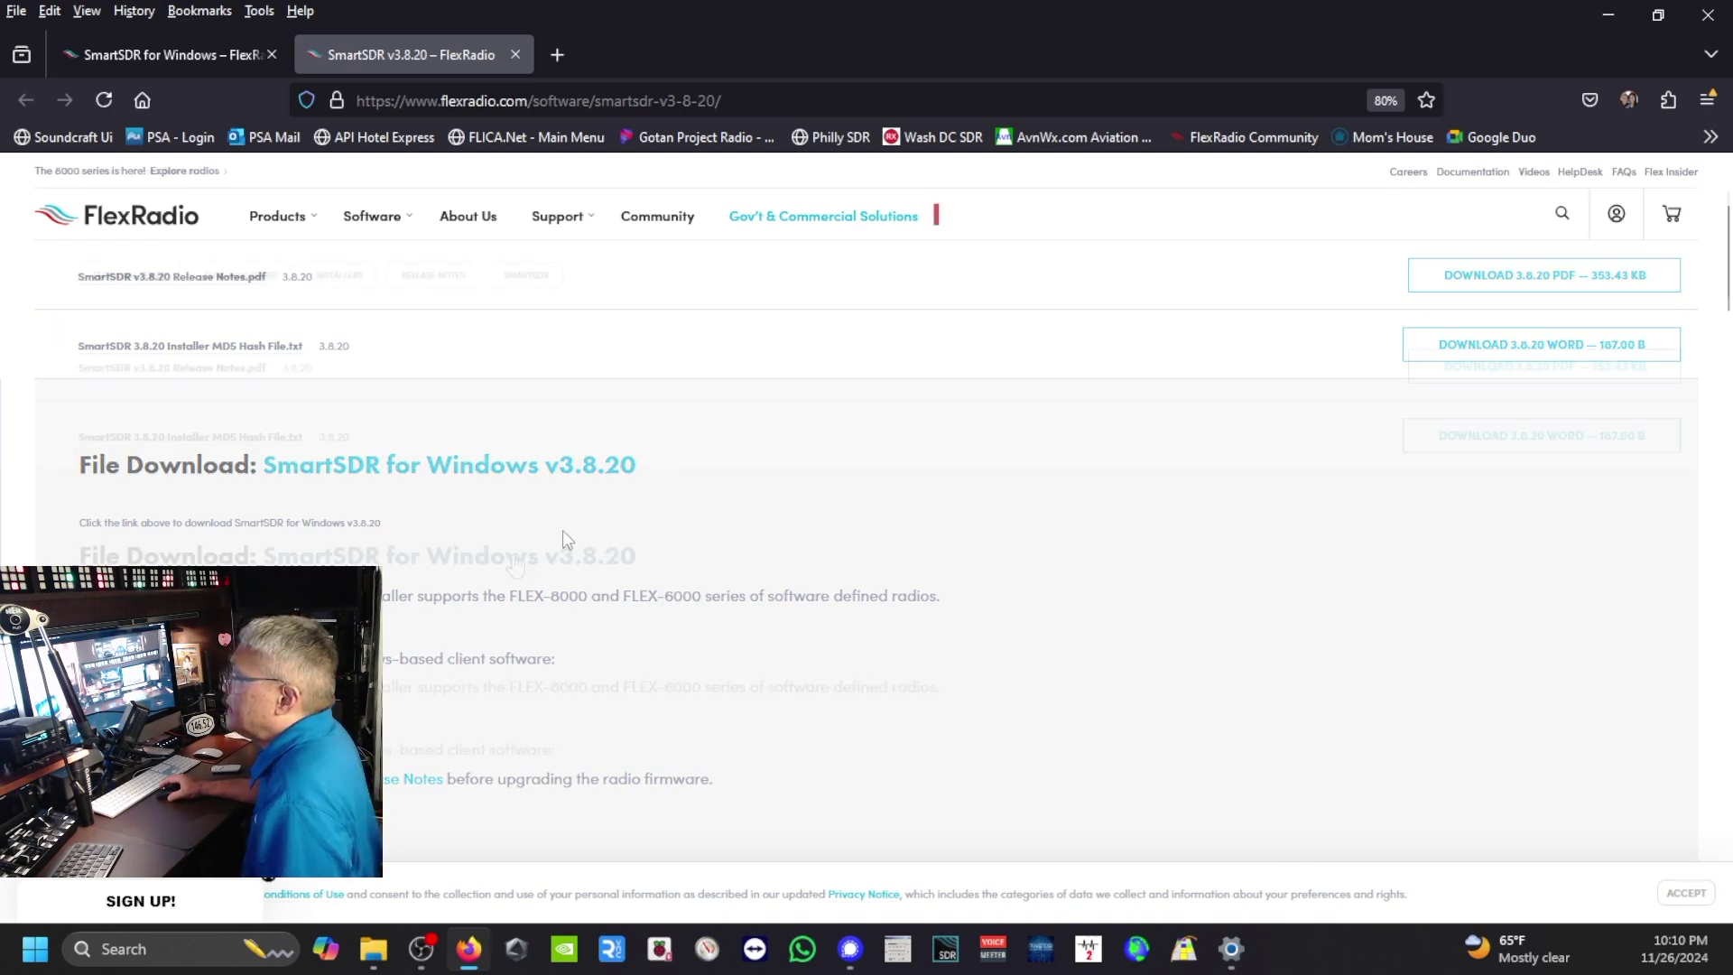
scroll(561, 528, up, 2)
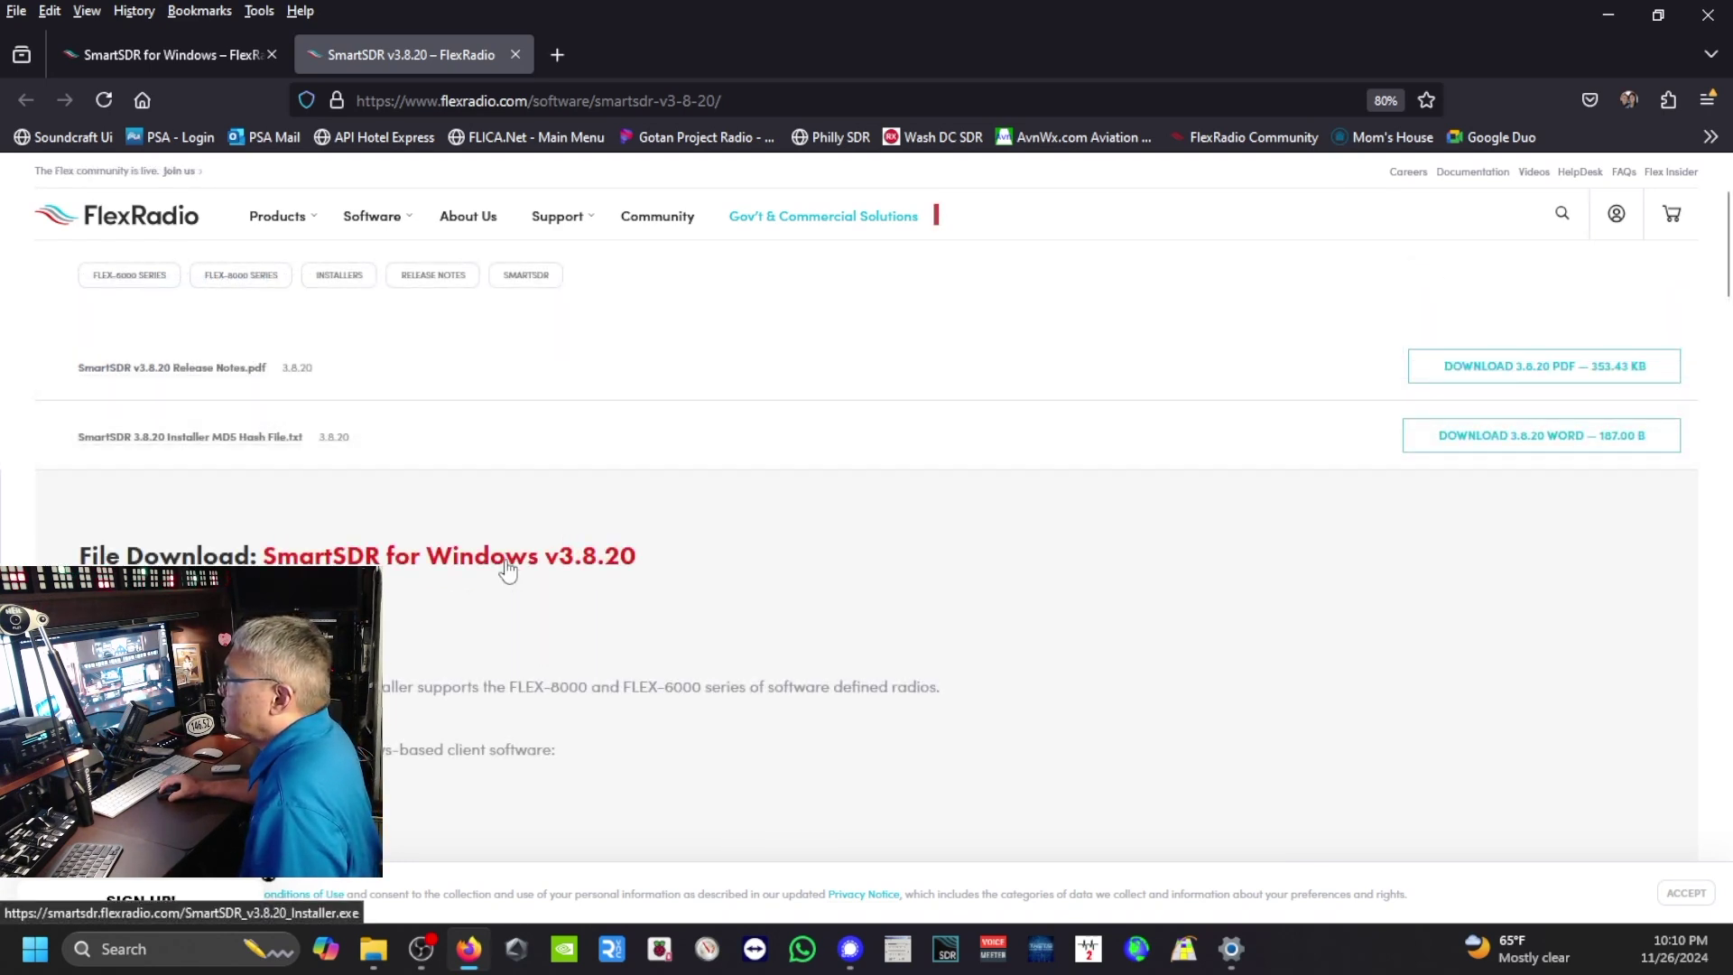
click(508, 568)
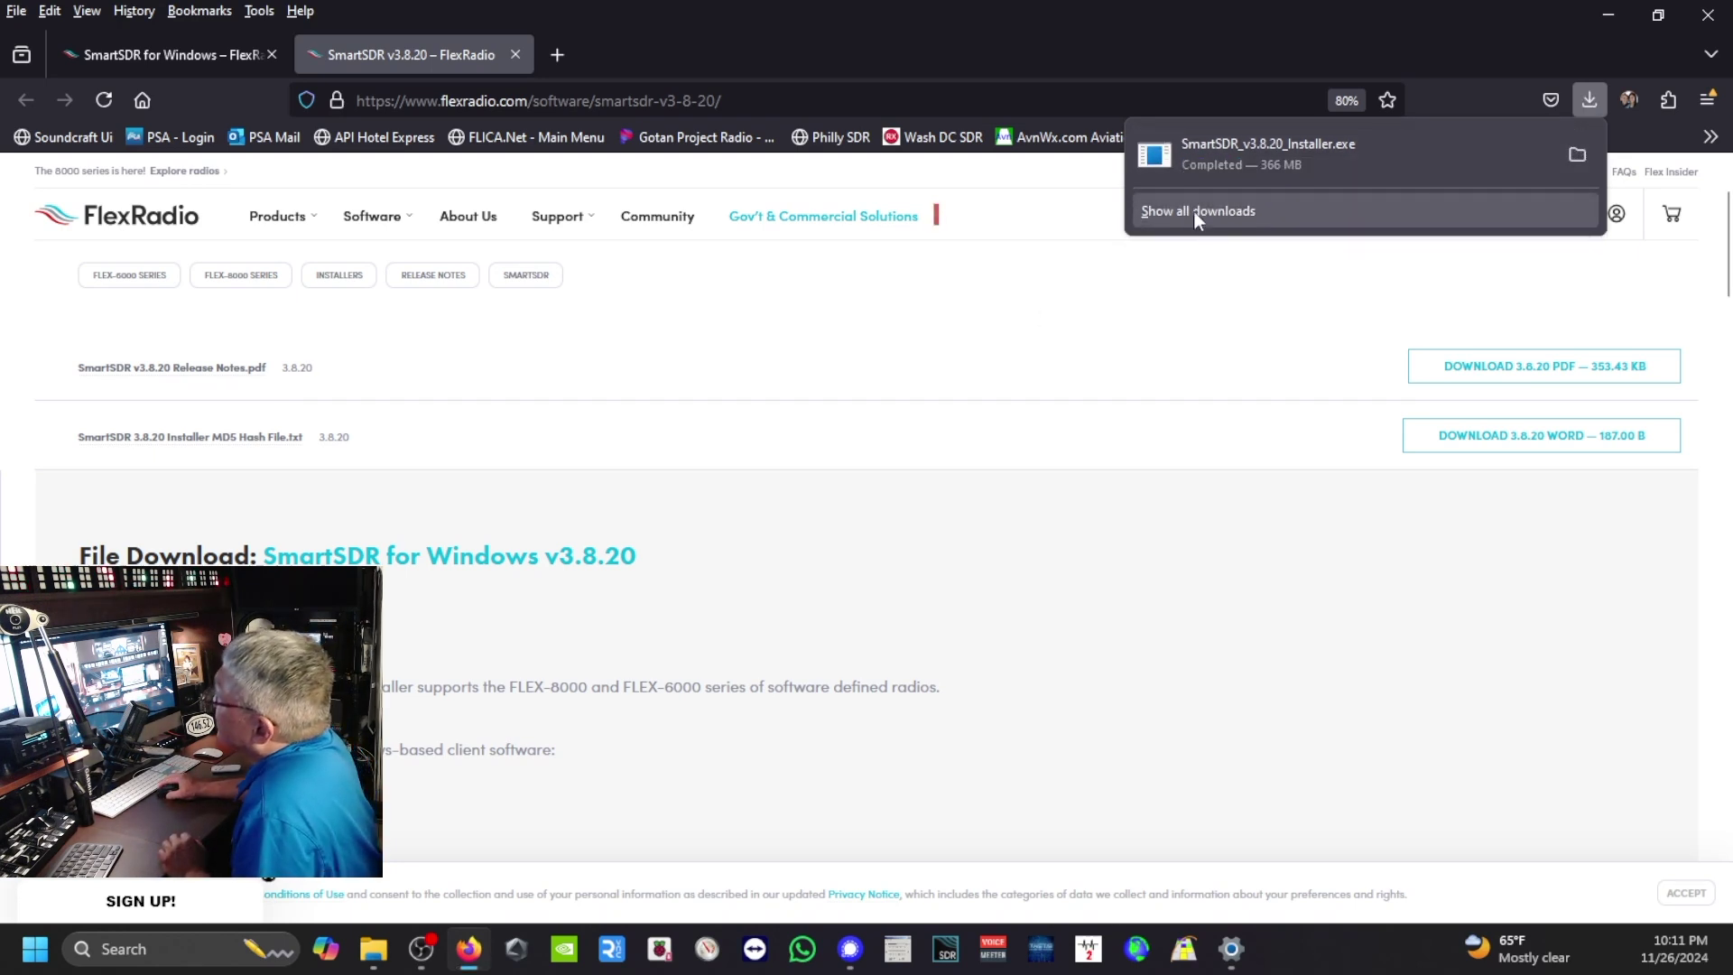
click(1224, 164)
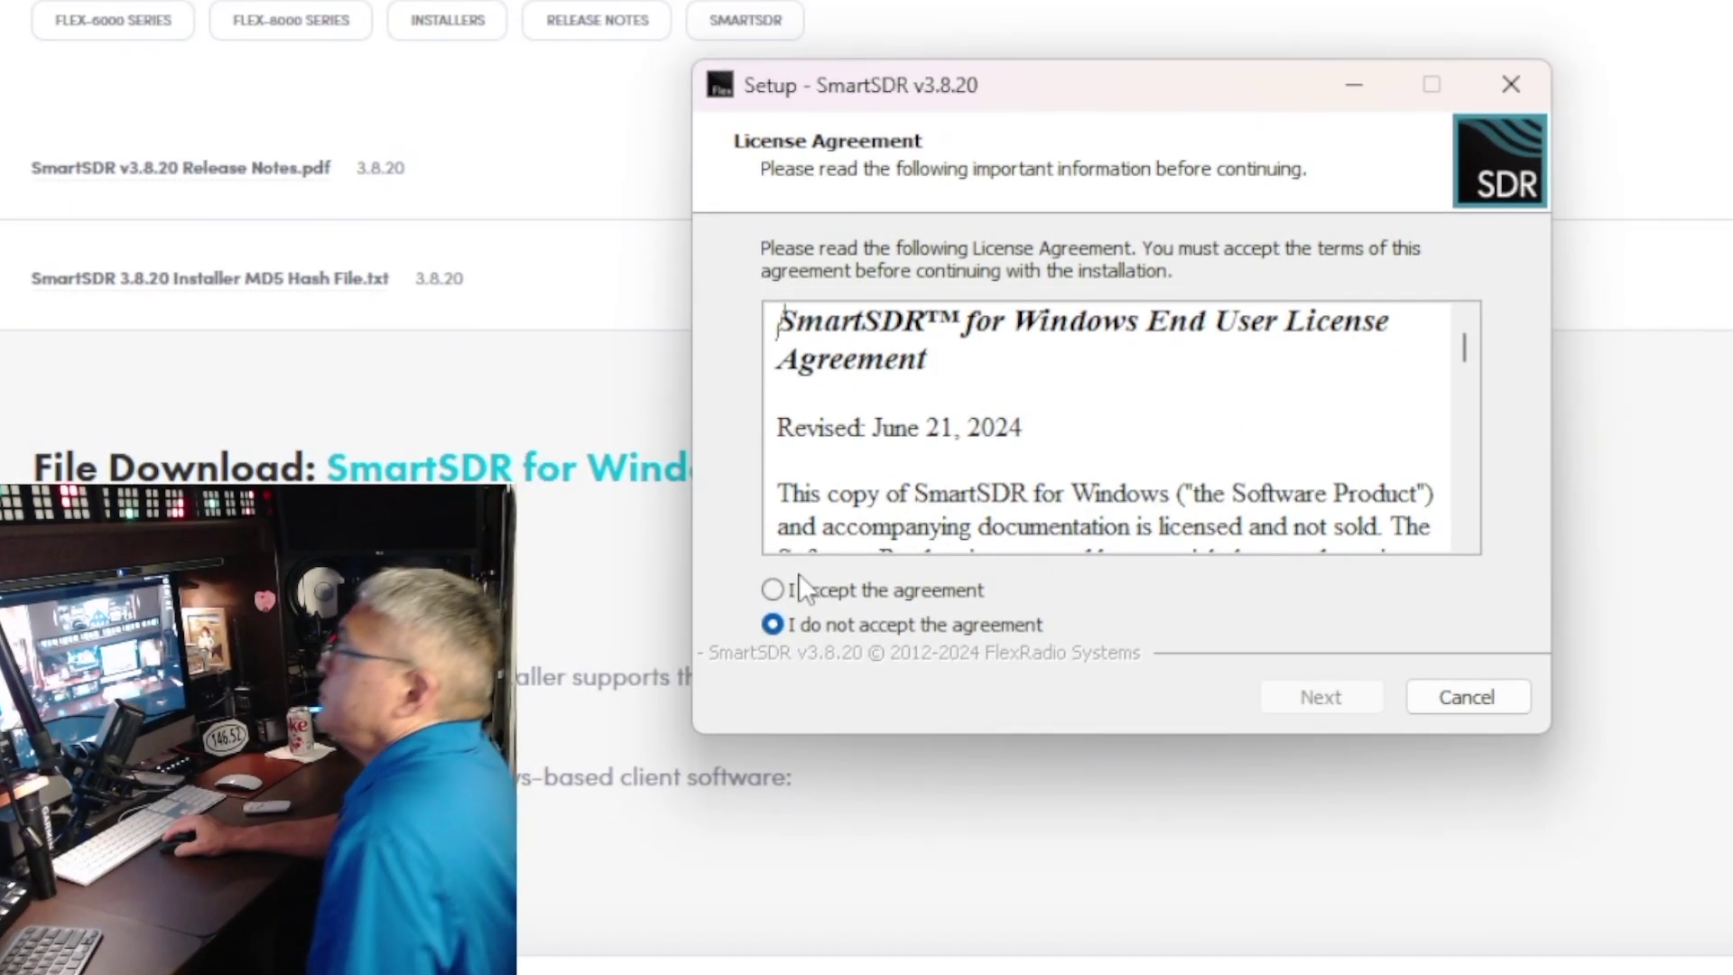
Accept the license agreement and set the installation folder to D:\SmartSDR v3.8.20 on the Installed Programs drive
click(559, 632)
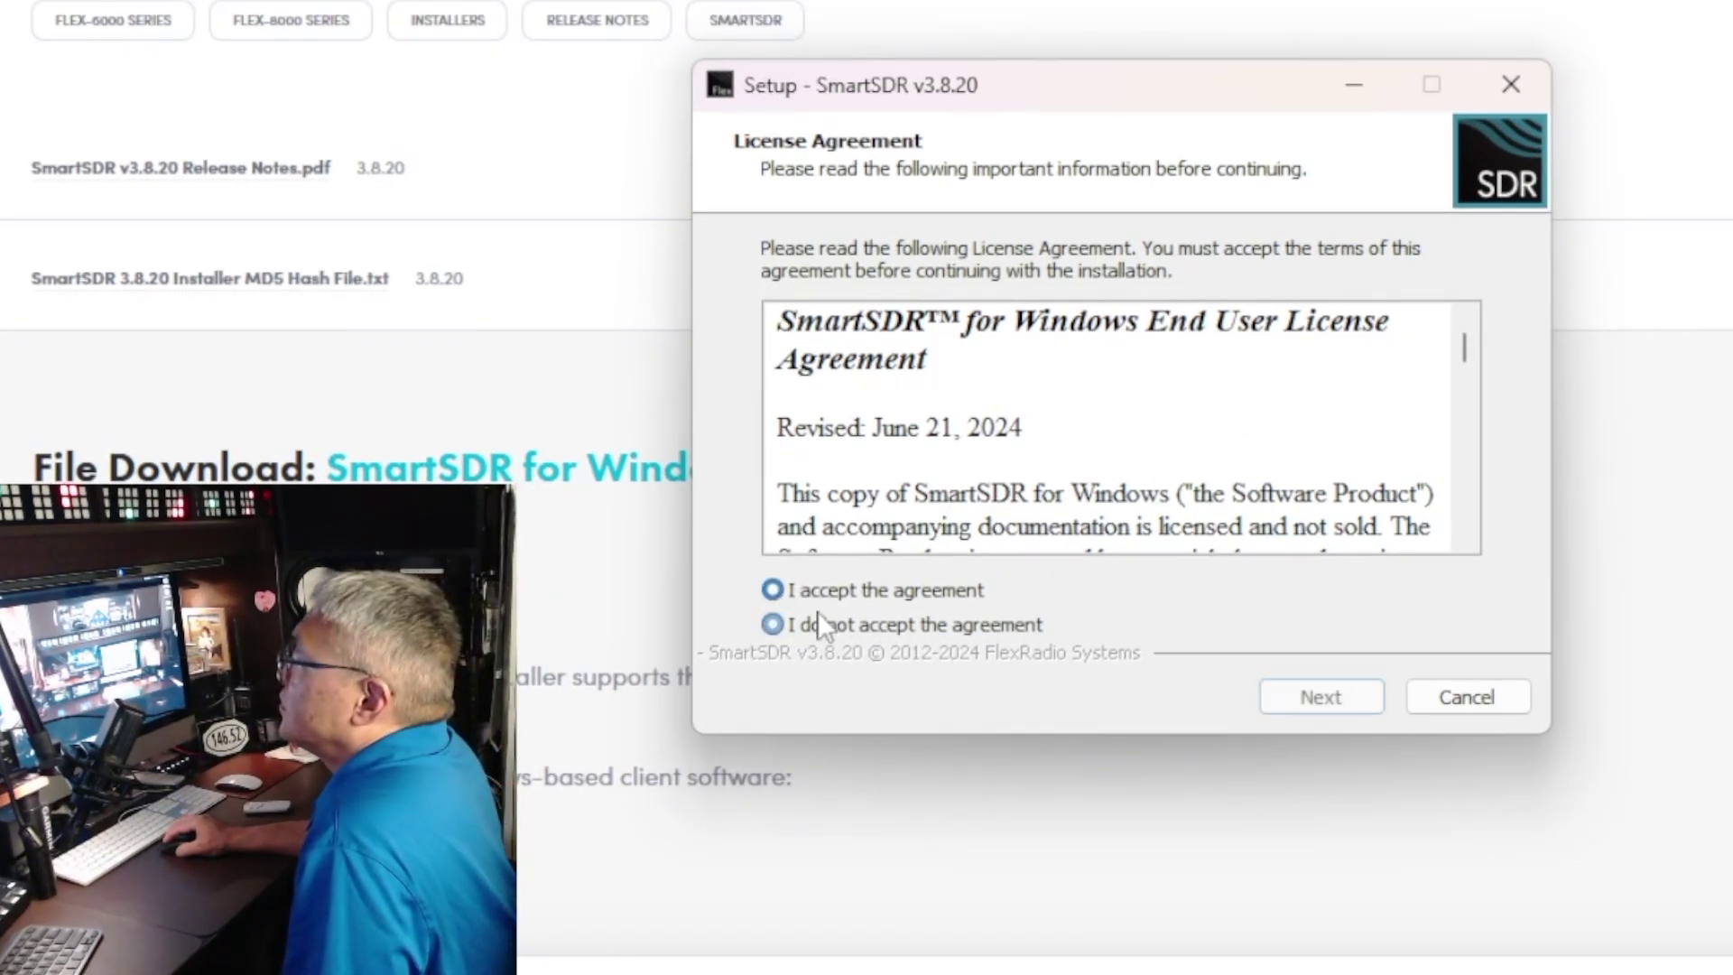
click(1341, 708)
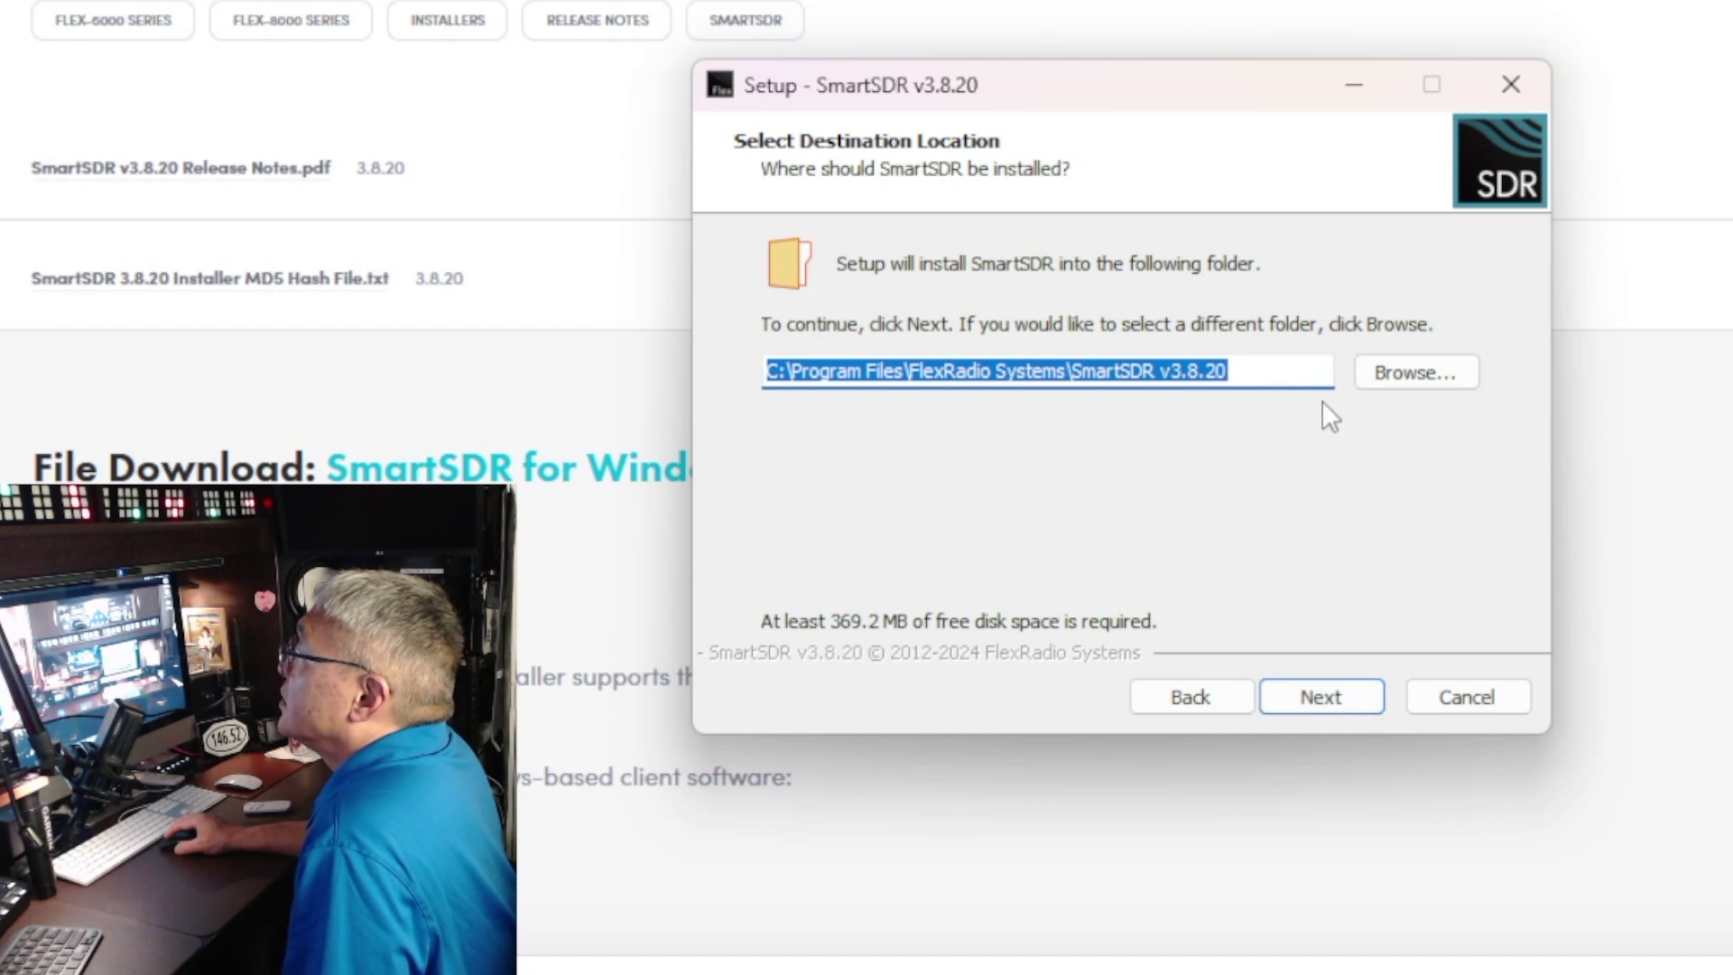
click(1379, 373)
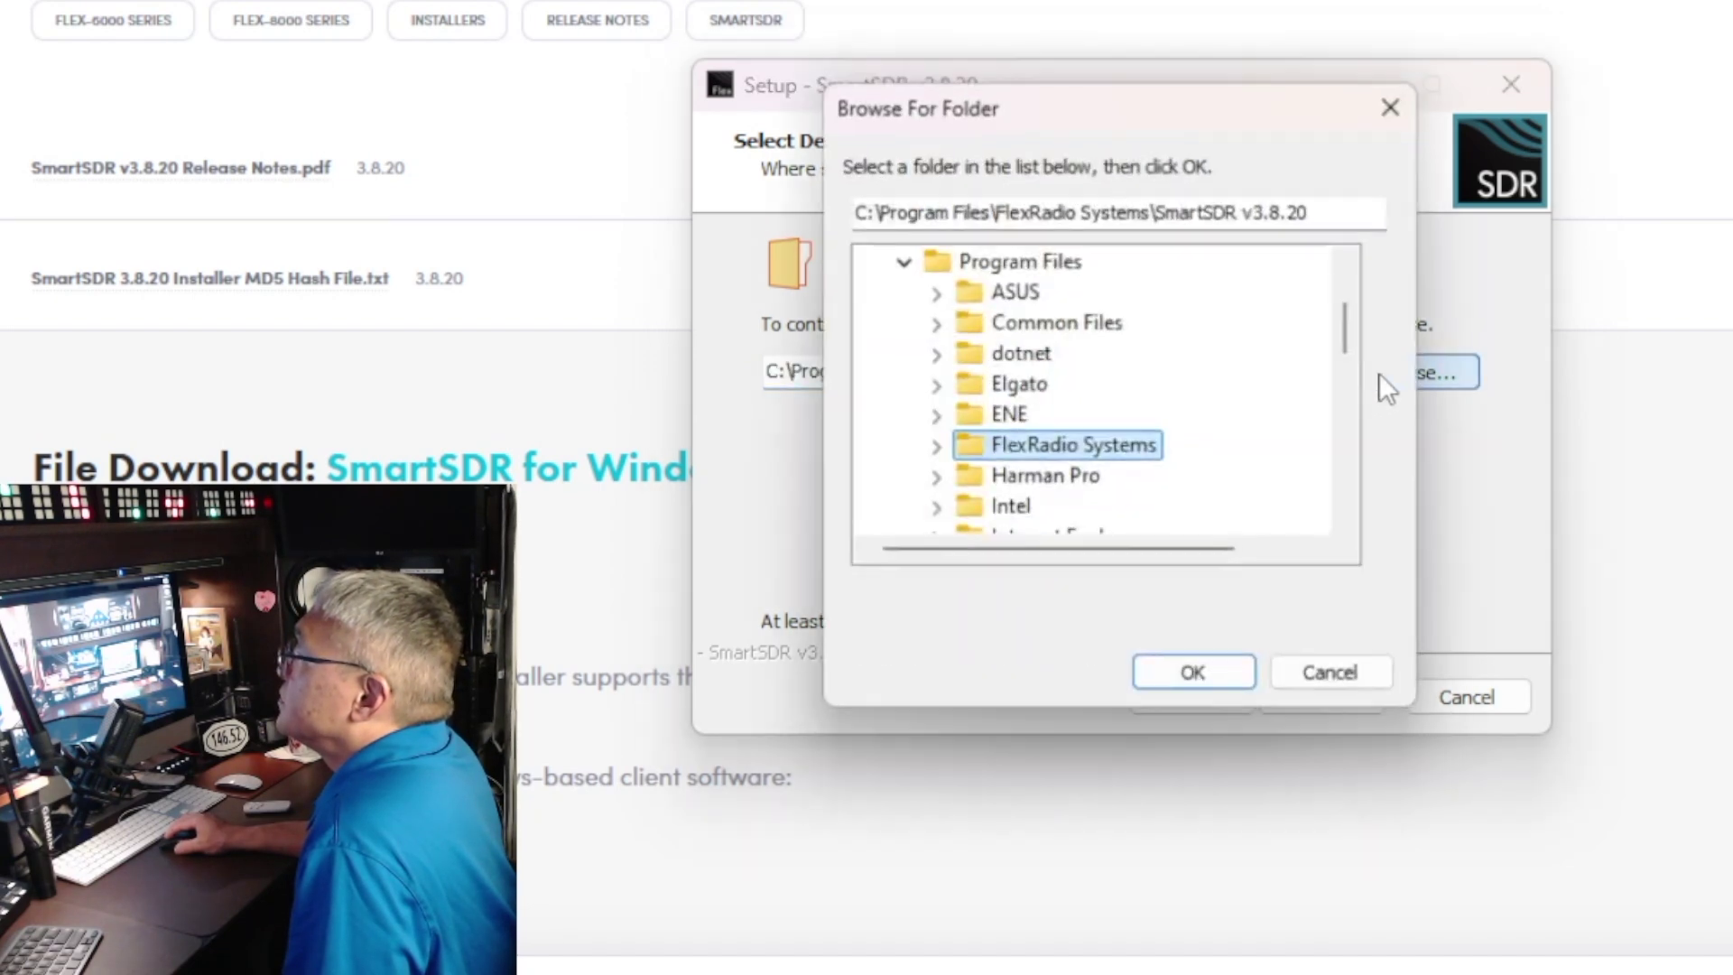
scroll(1215, 482, down, 15)
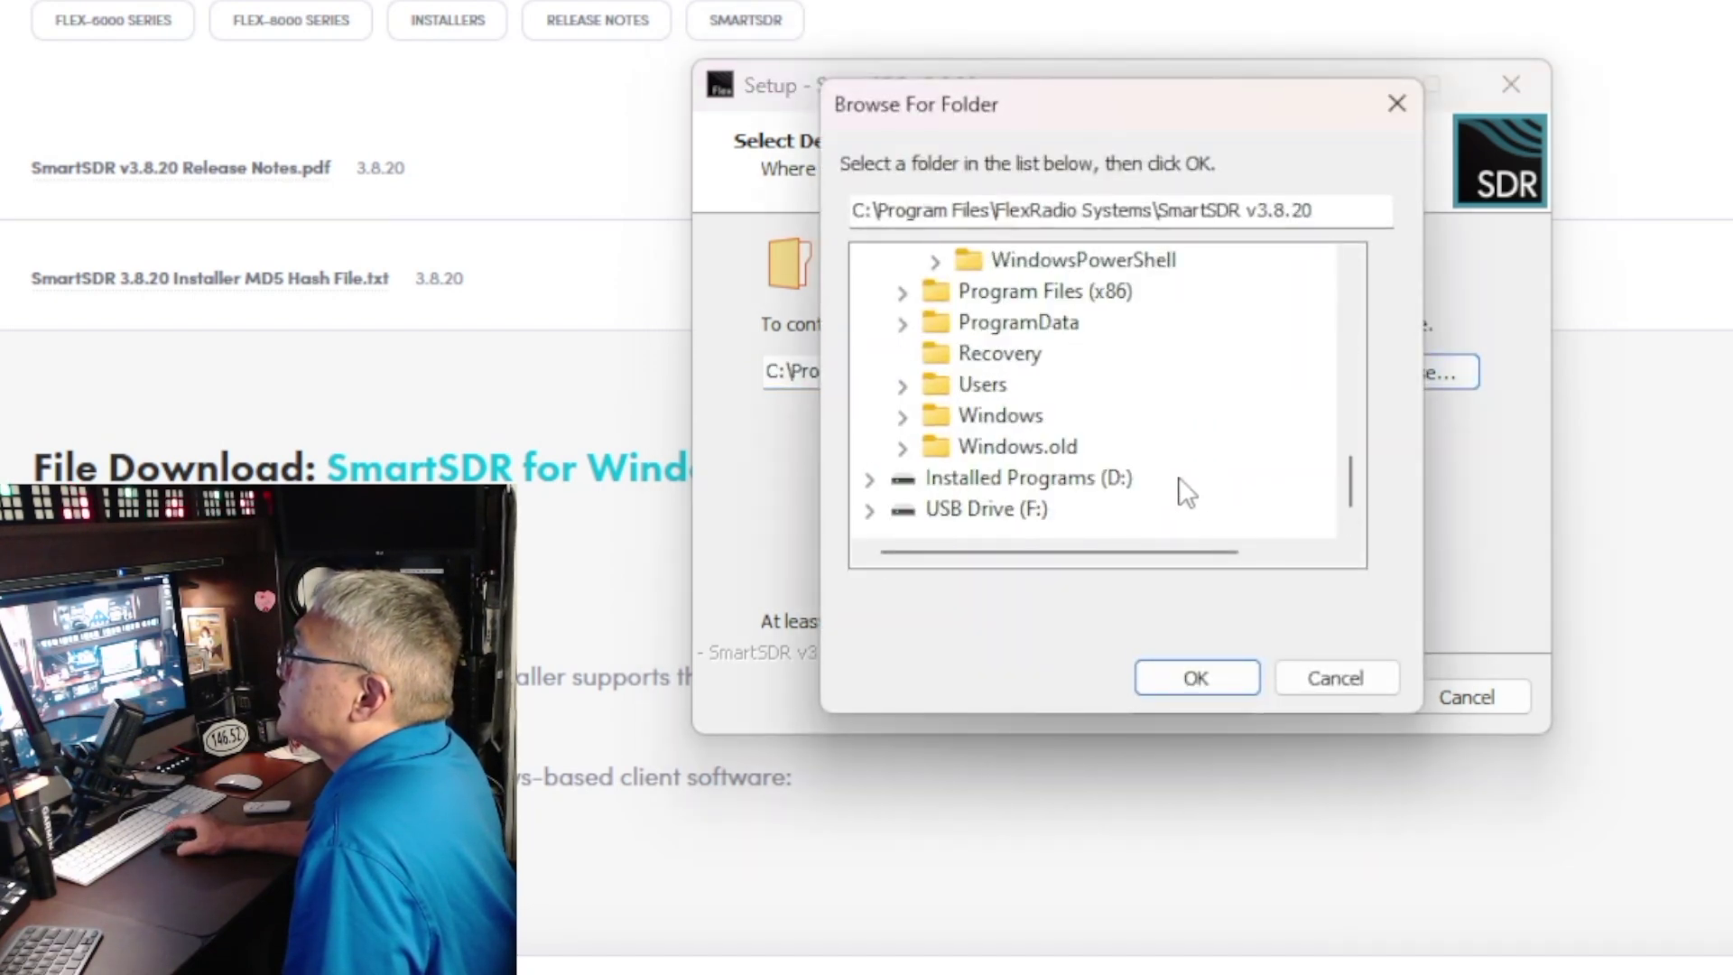
click(1112, 485)
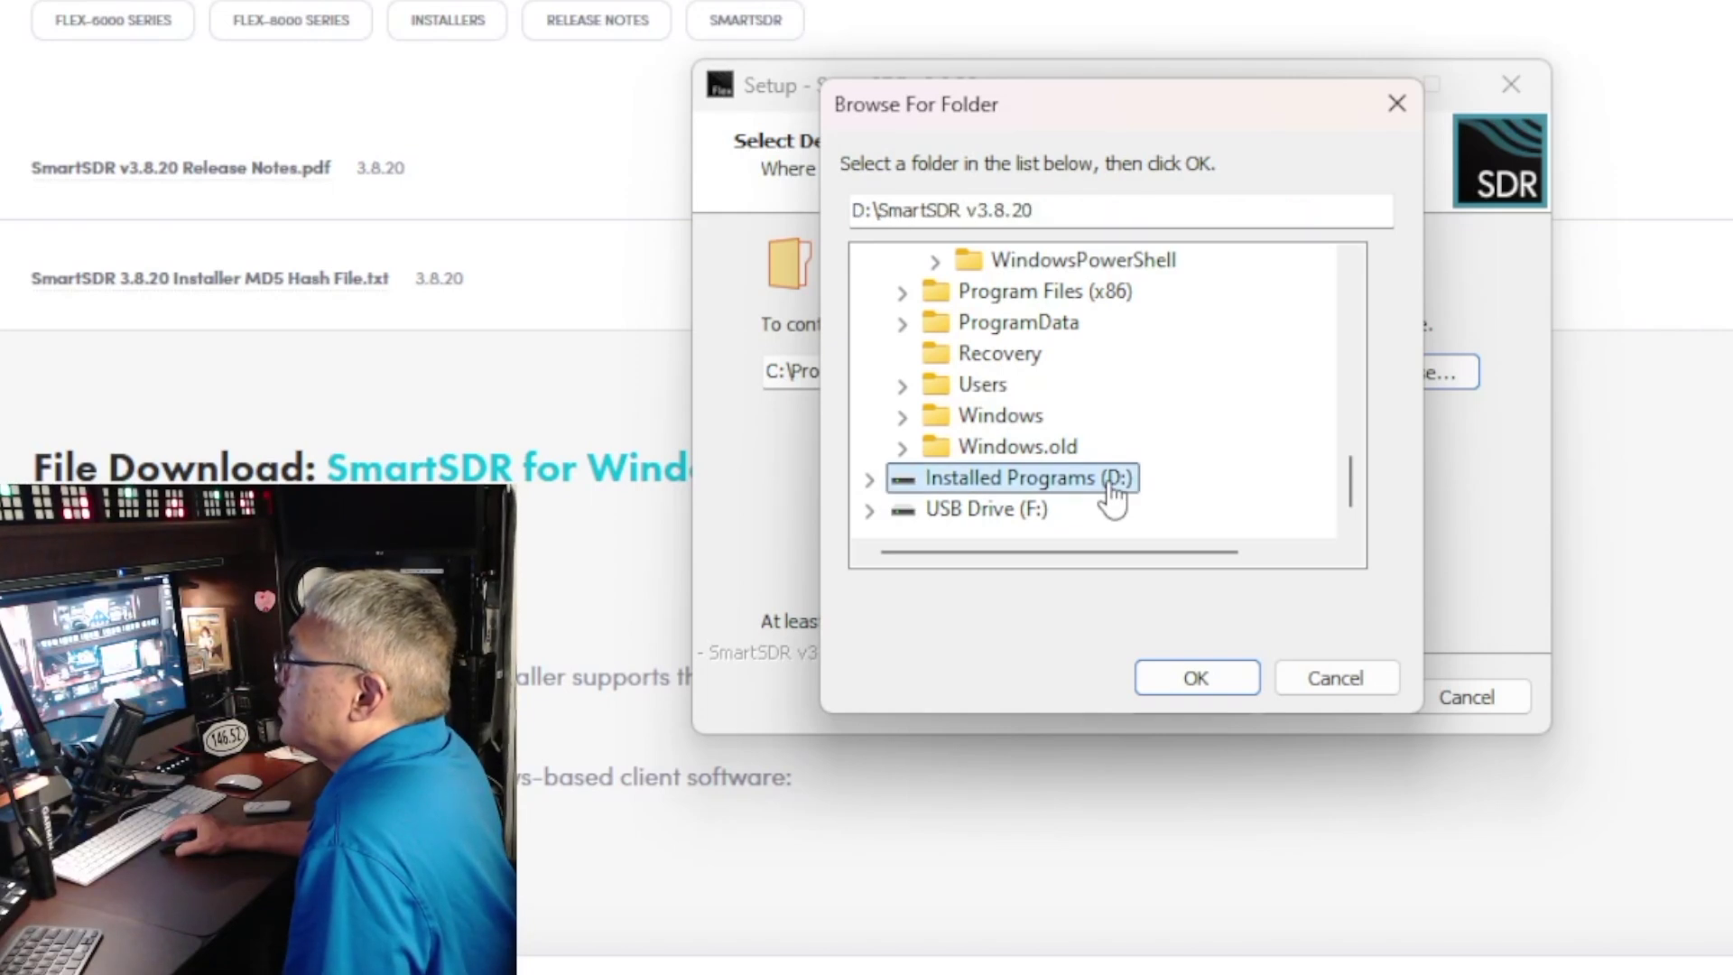
click(1191, 677)
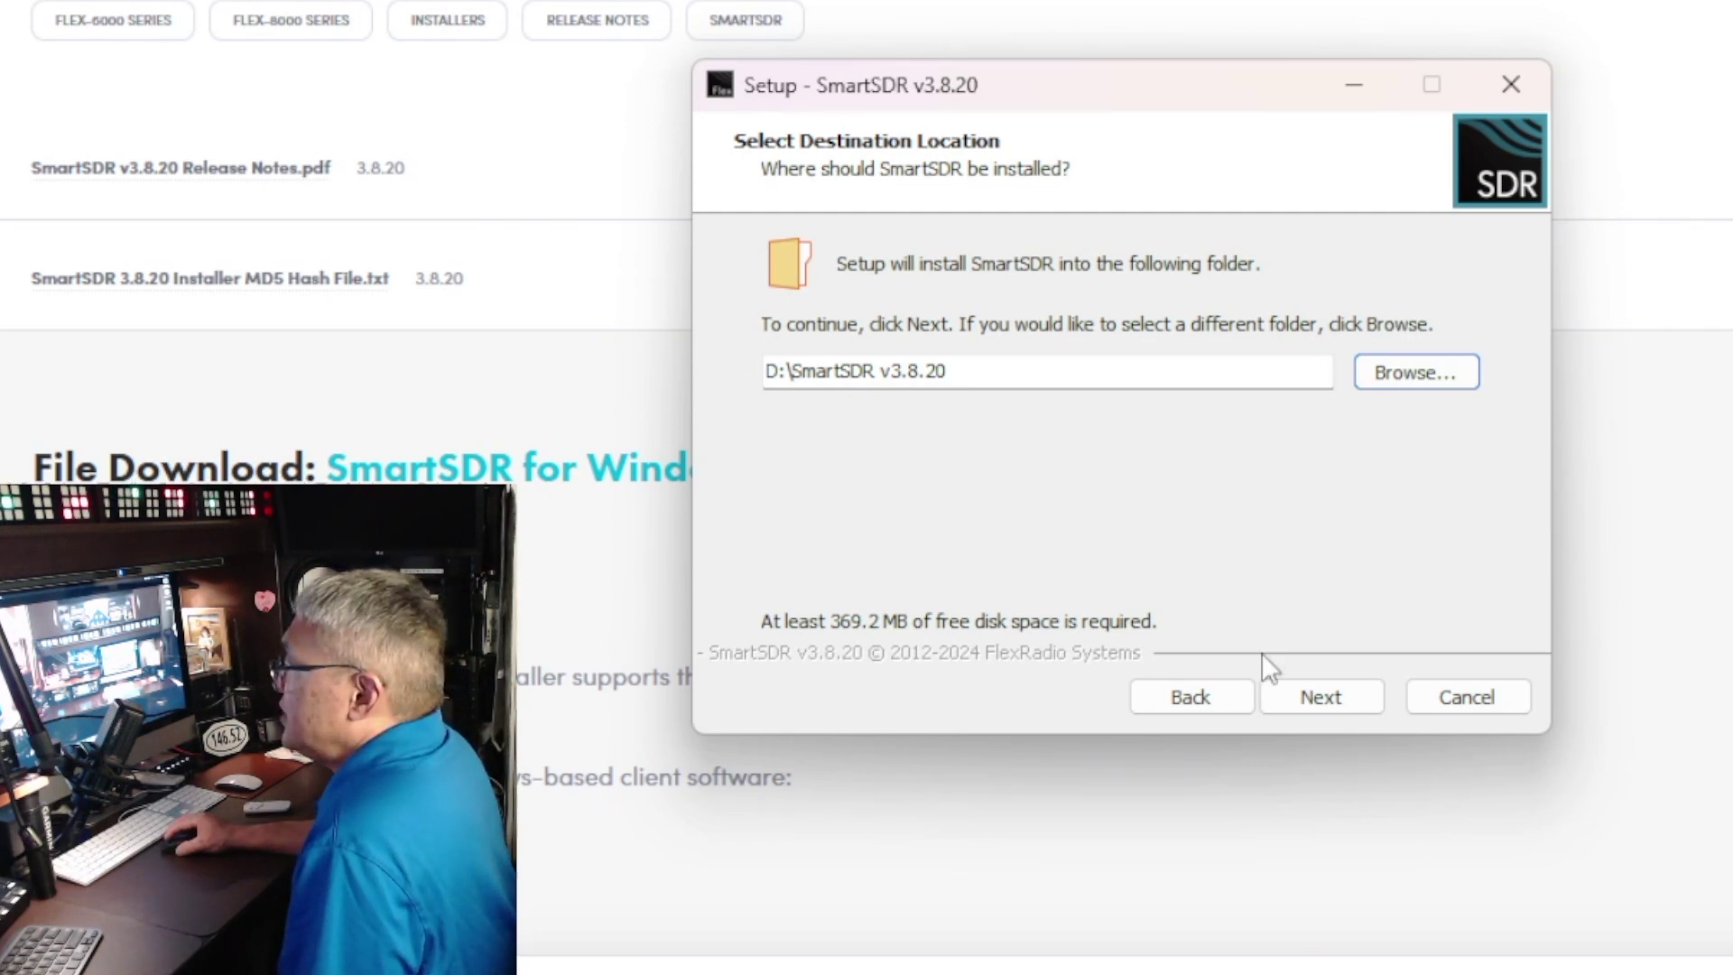
click(1287, 696)
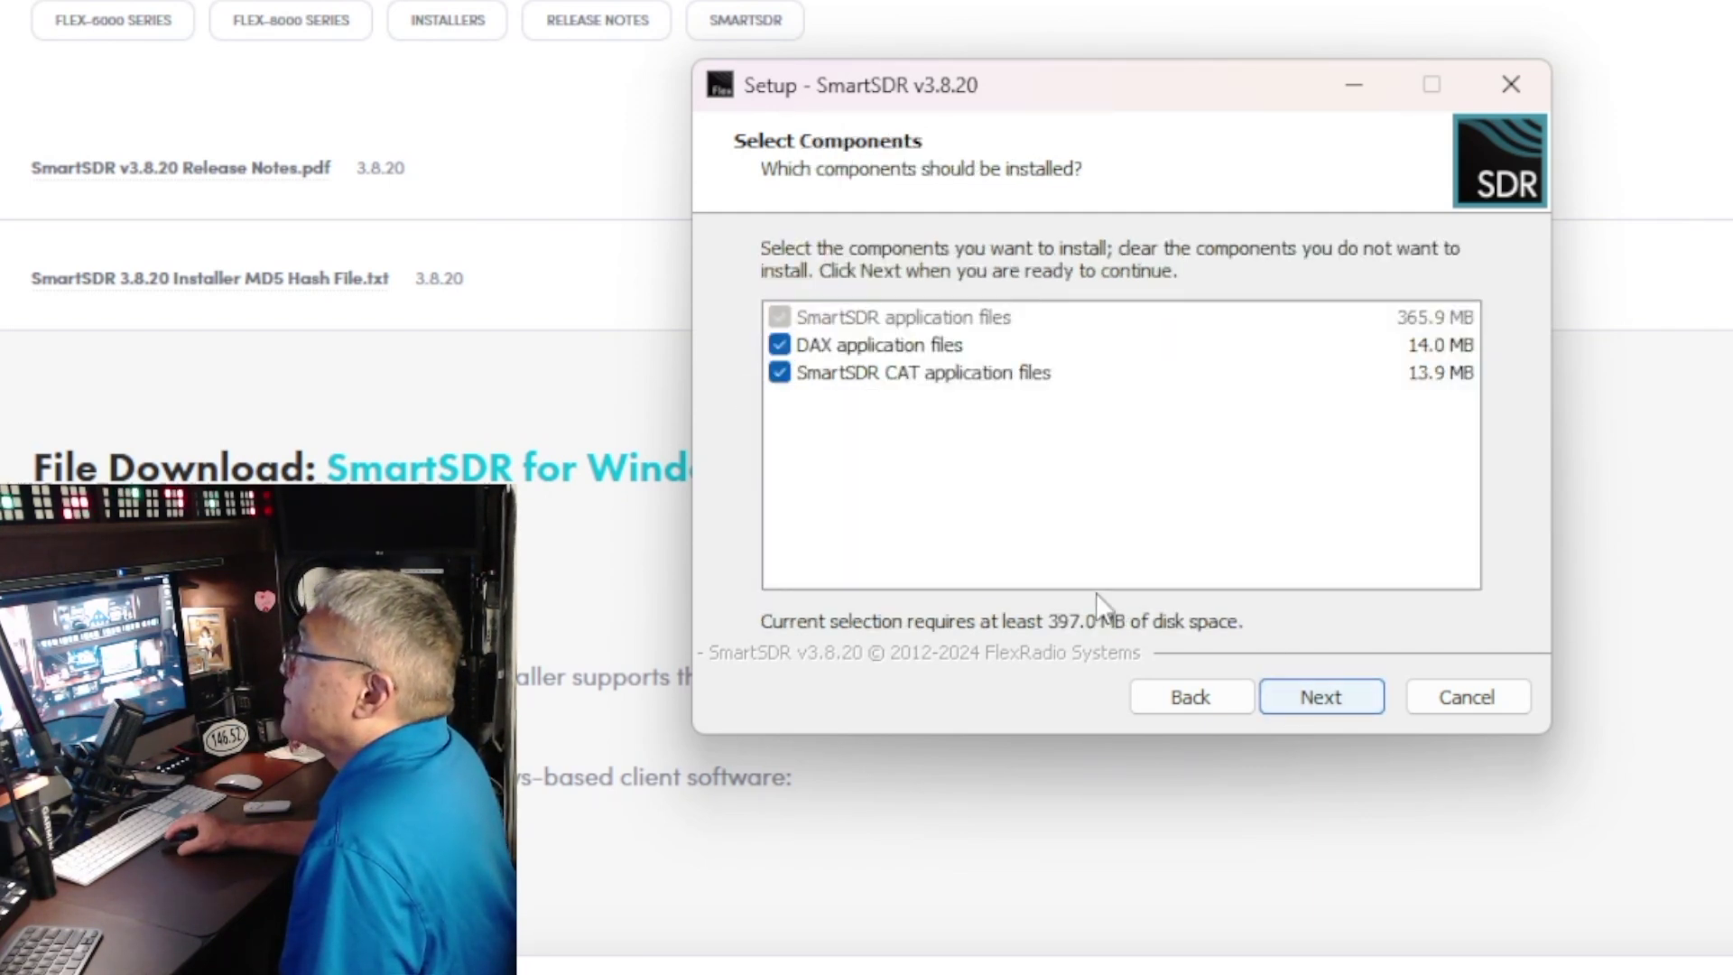
Install SmartSDR with the DAX and CAT components and a desktop shortcut, finishing setup with SmartSDR, release notes and changelog set to open
click(1346, 698)
click(1346, 698)
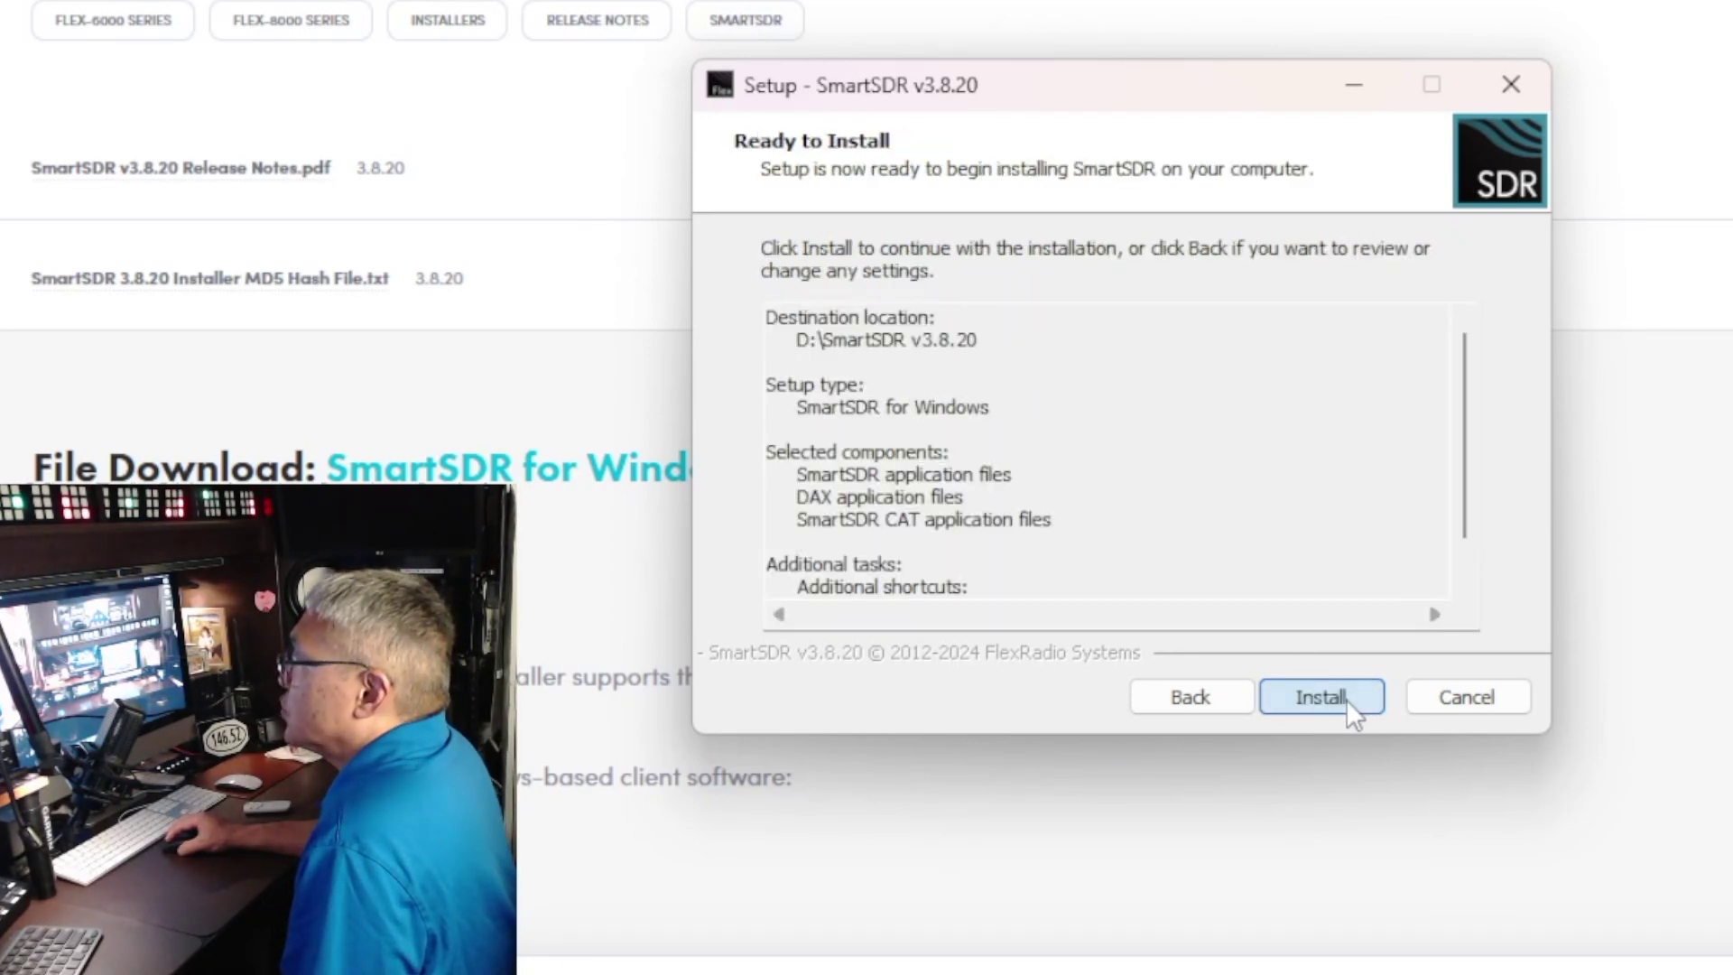
scroll(1362, 518, down, 1)
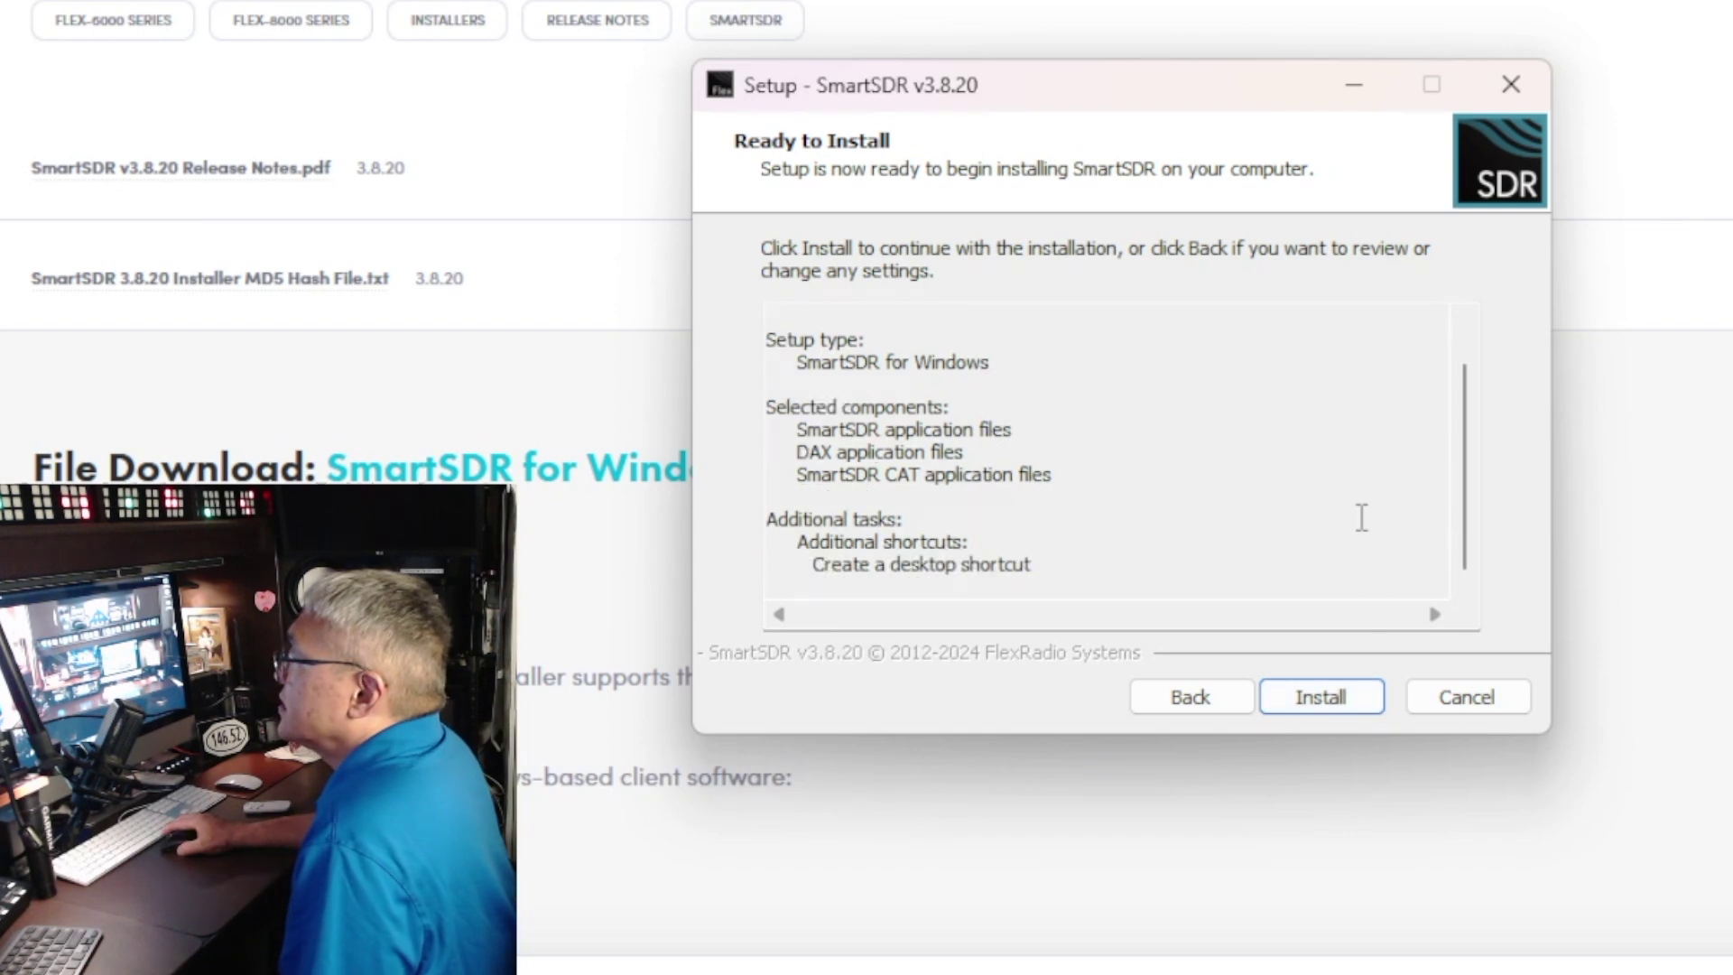
click(1342, 699)
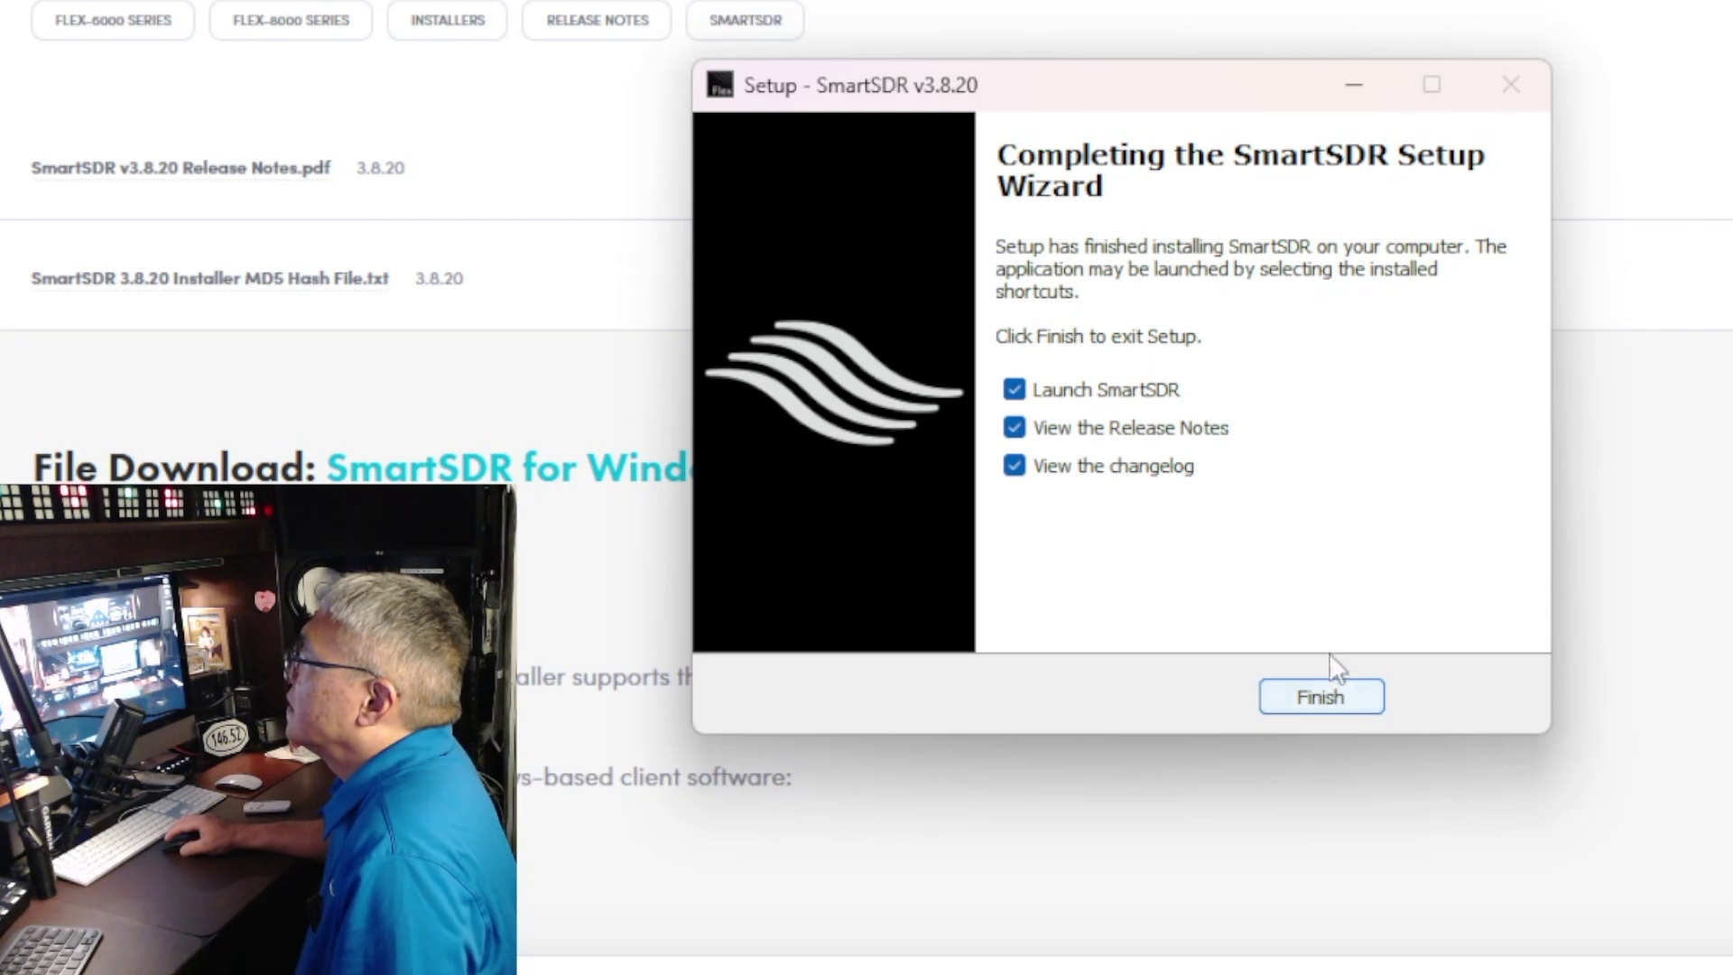
click(1309, 702)
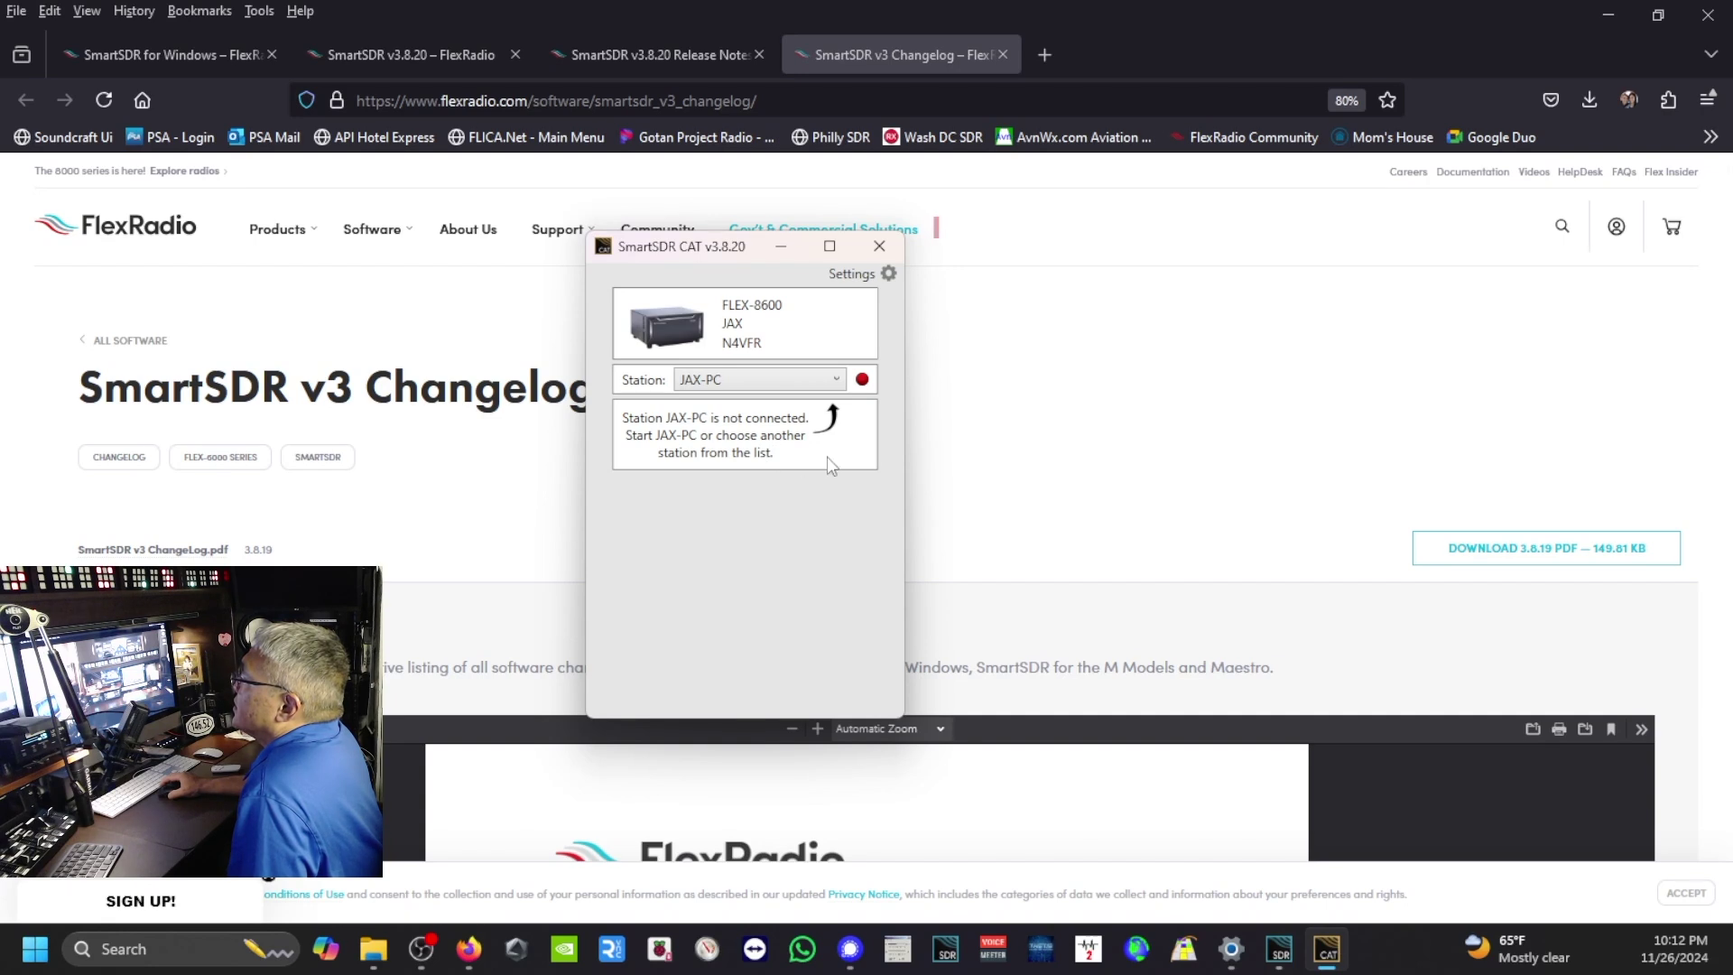
Select the JAX-PC station in SmartSDR CAT and close the program, accepting the disconnection of its ports
click(840, 385)
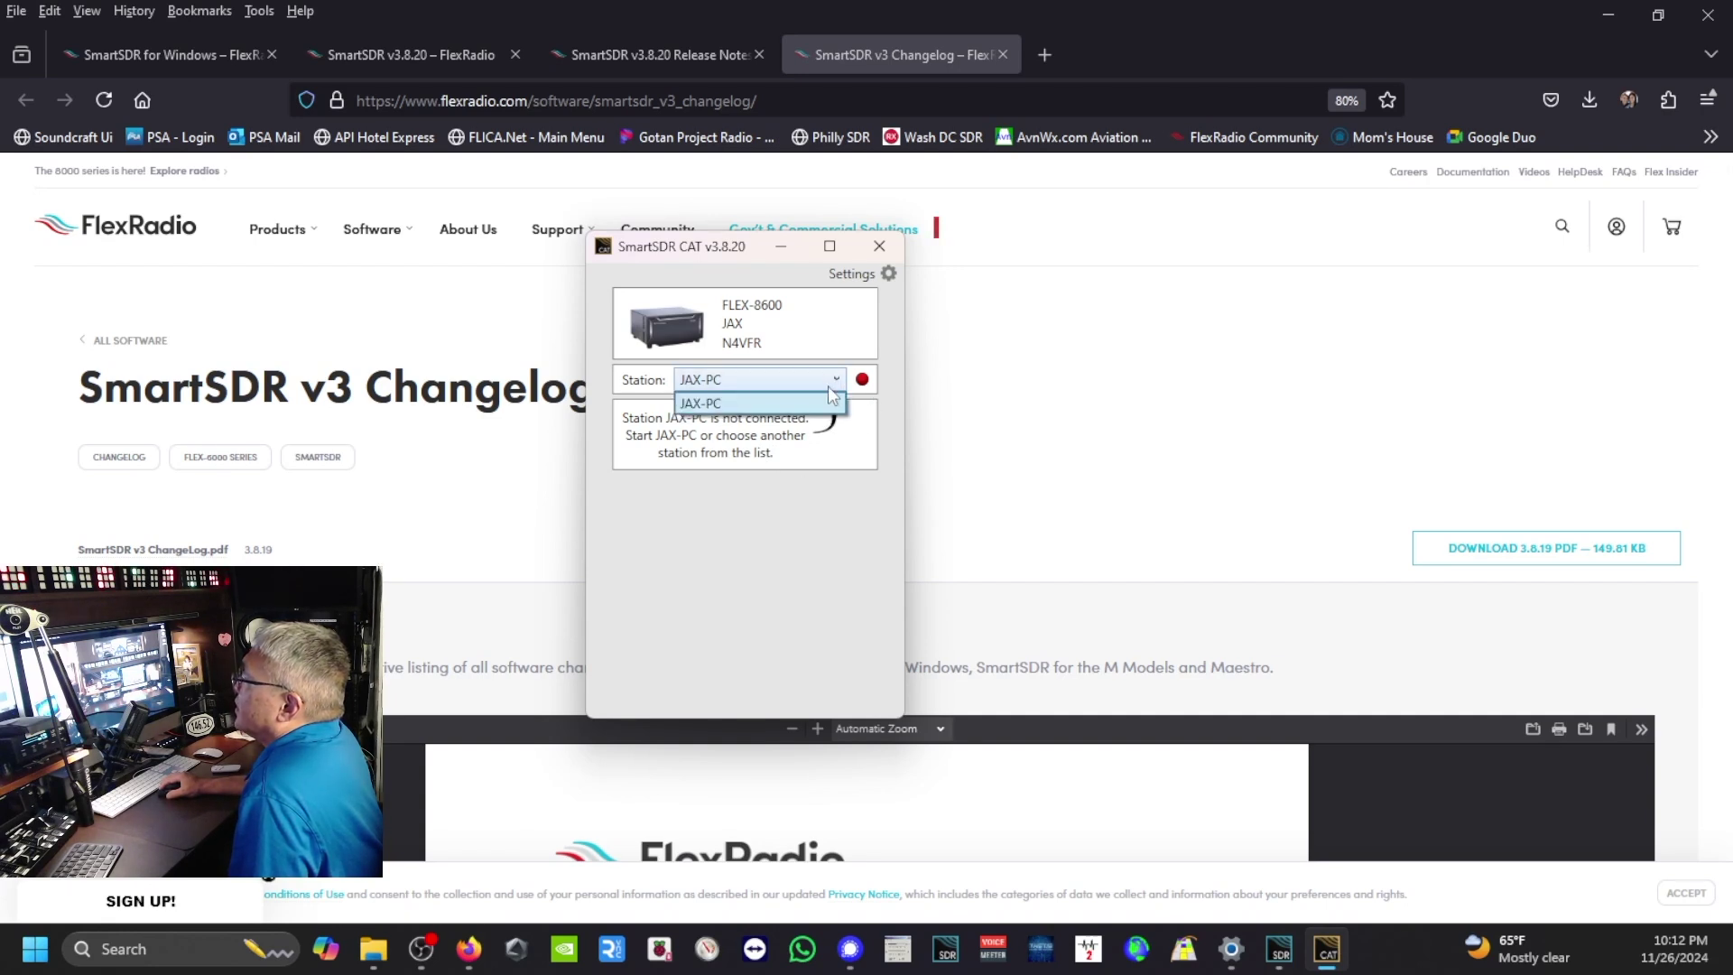
click(818, 406)
click(882, 247)
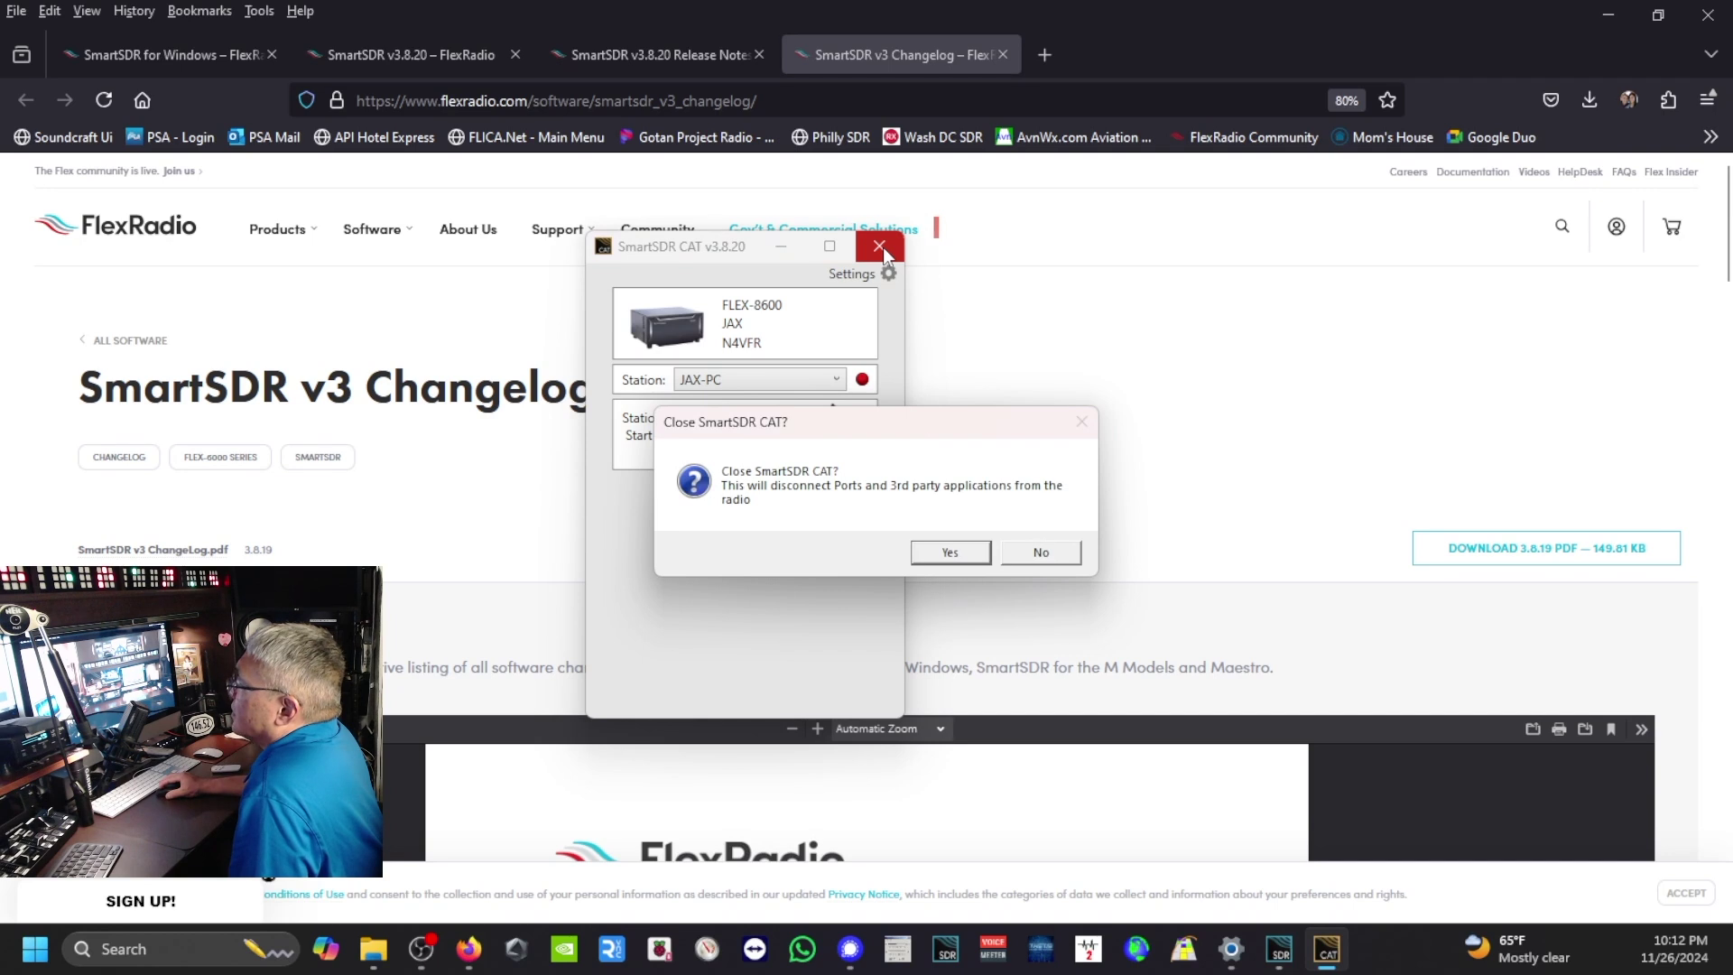
click(952, 553)
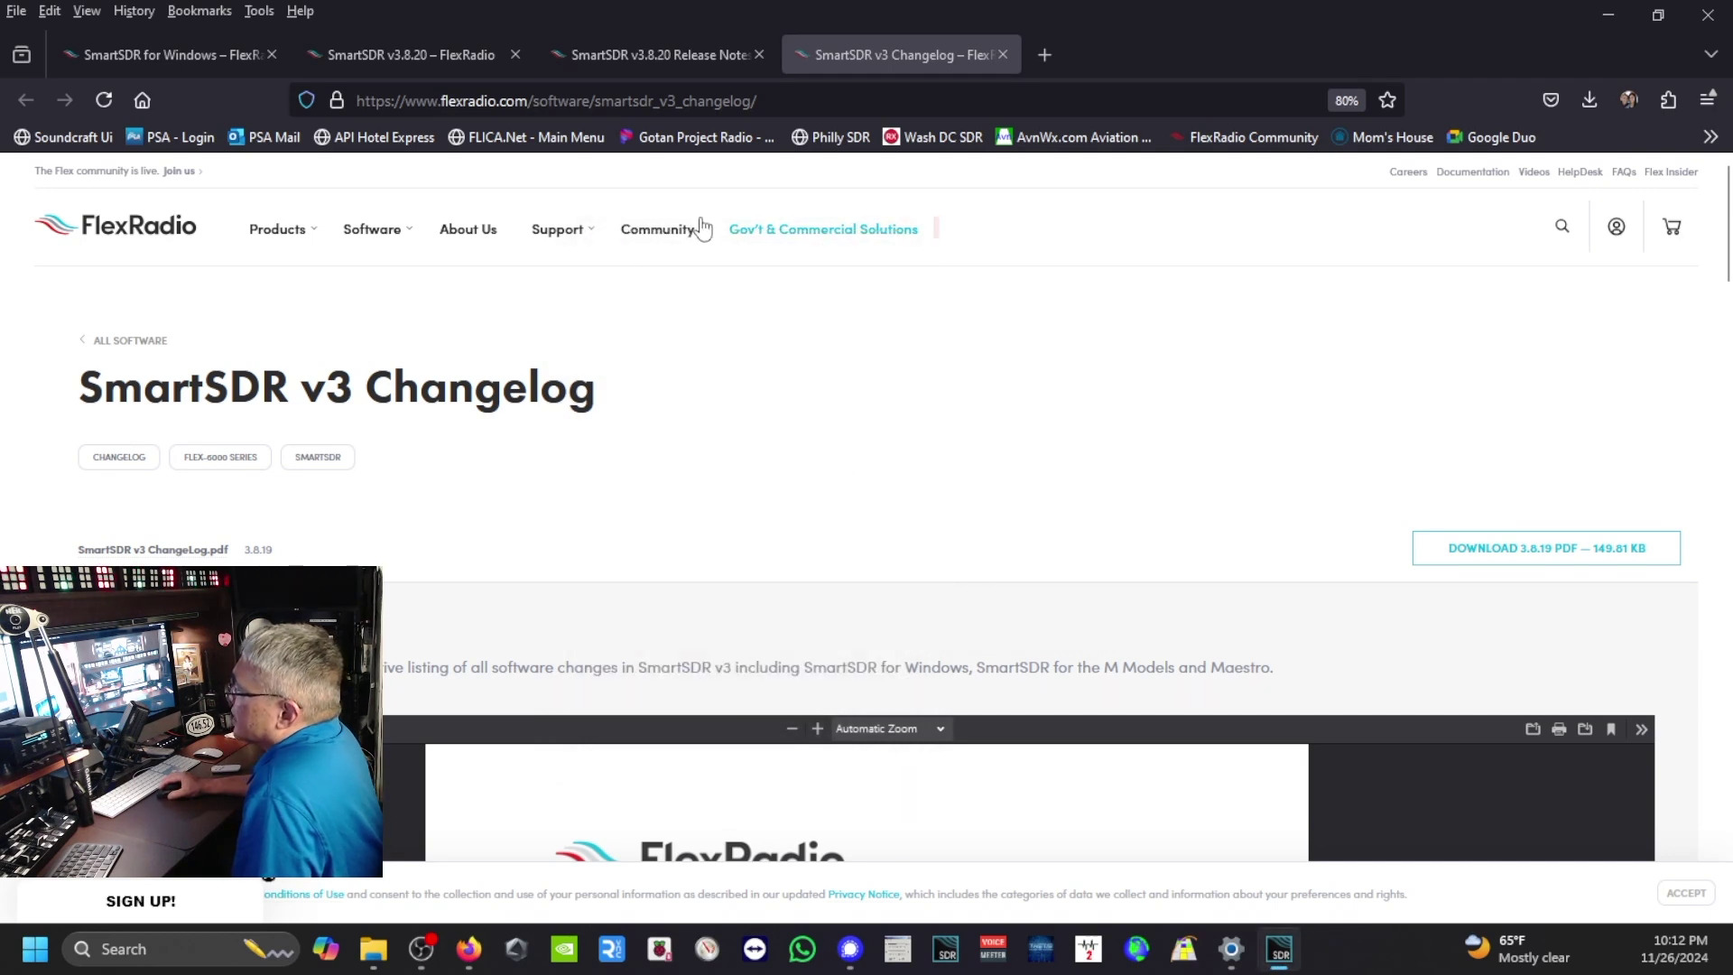
Close the FlexRadio download, release notes and changelog pages in the browser to clear the desktop
click(514, 55)
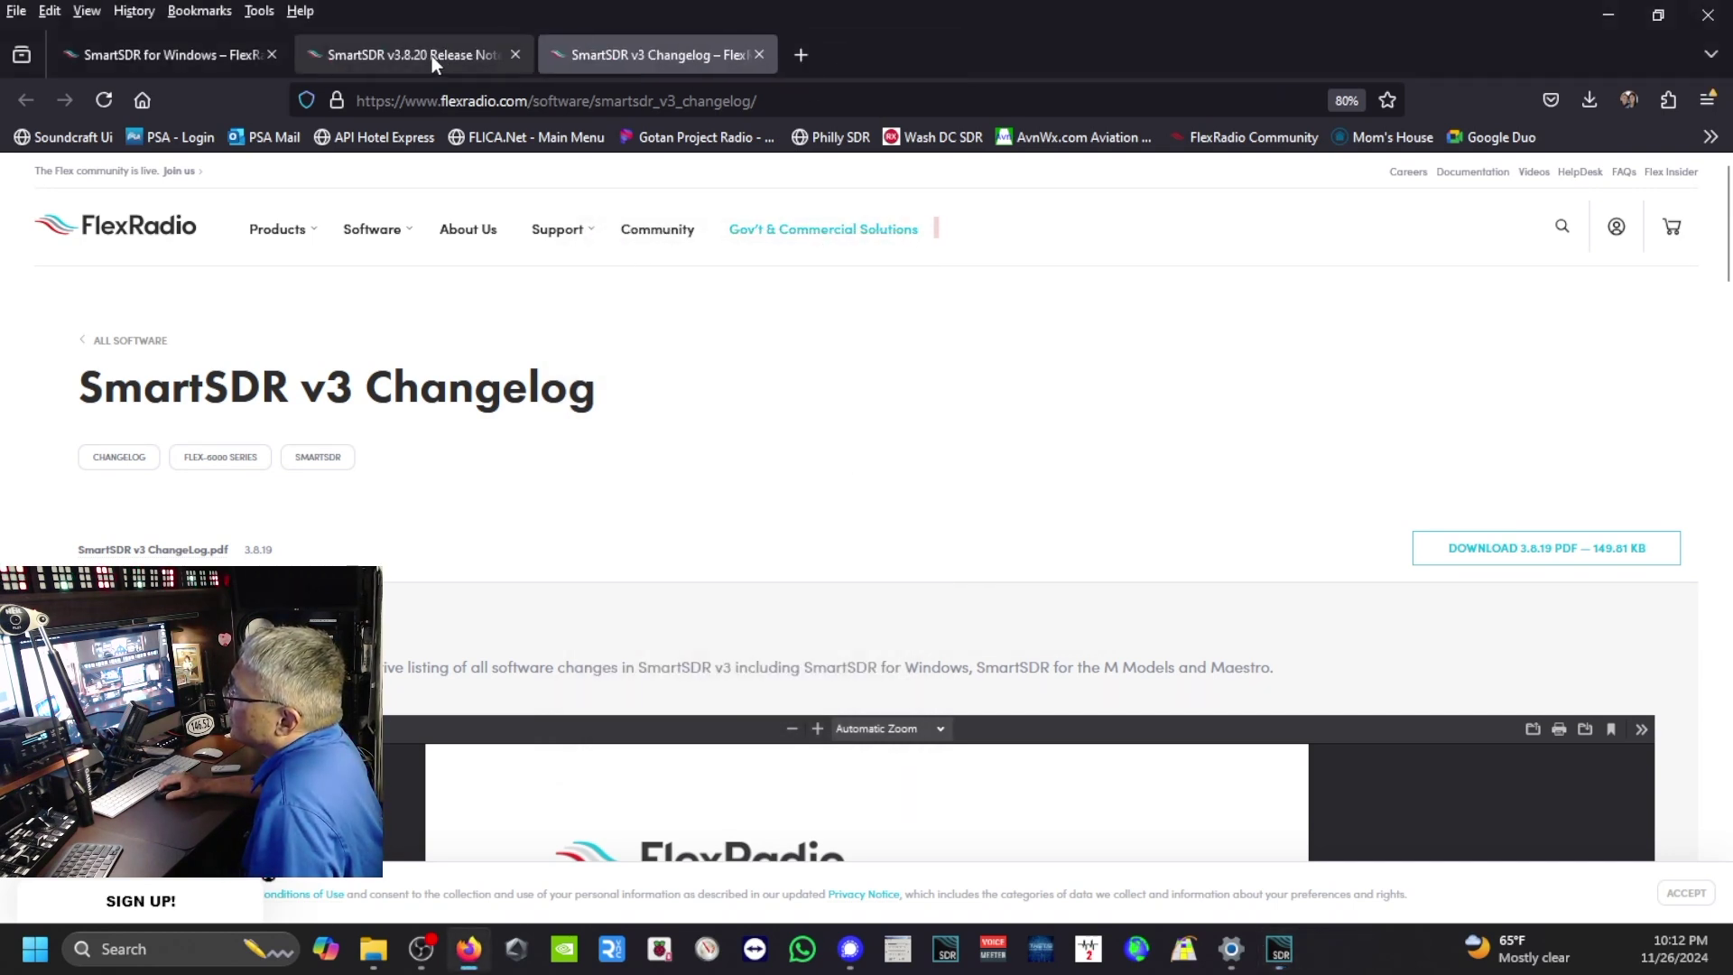
click(272, 54)
click(278, 52)
click(299, 52)
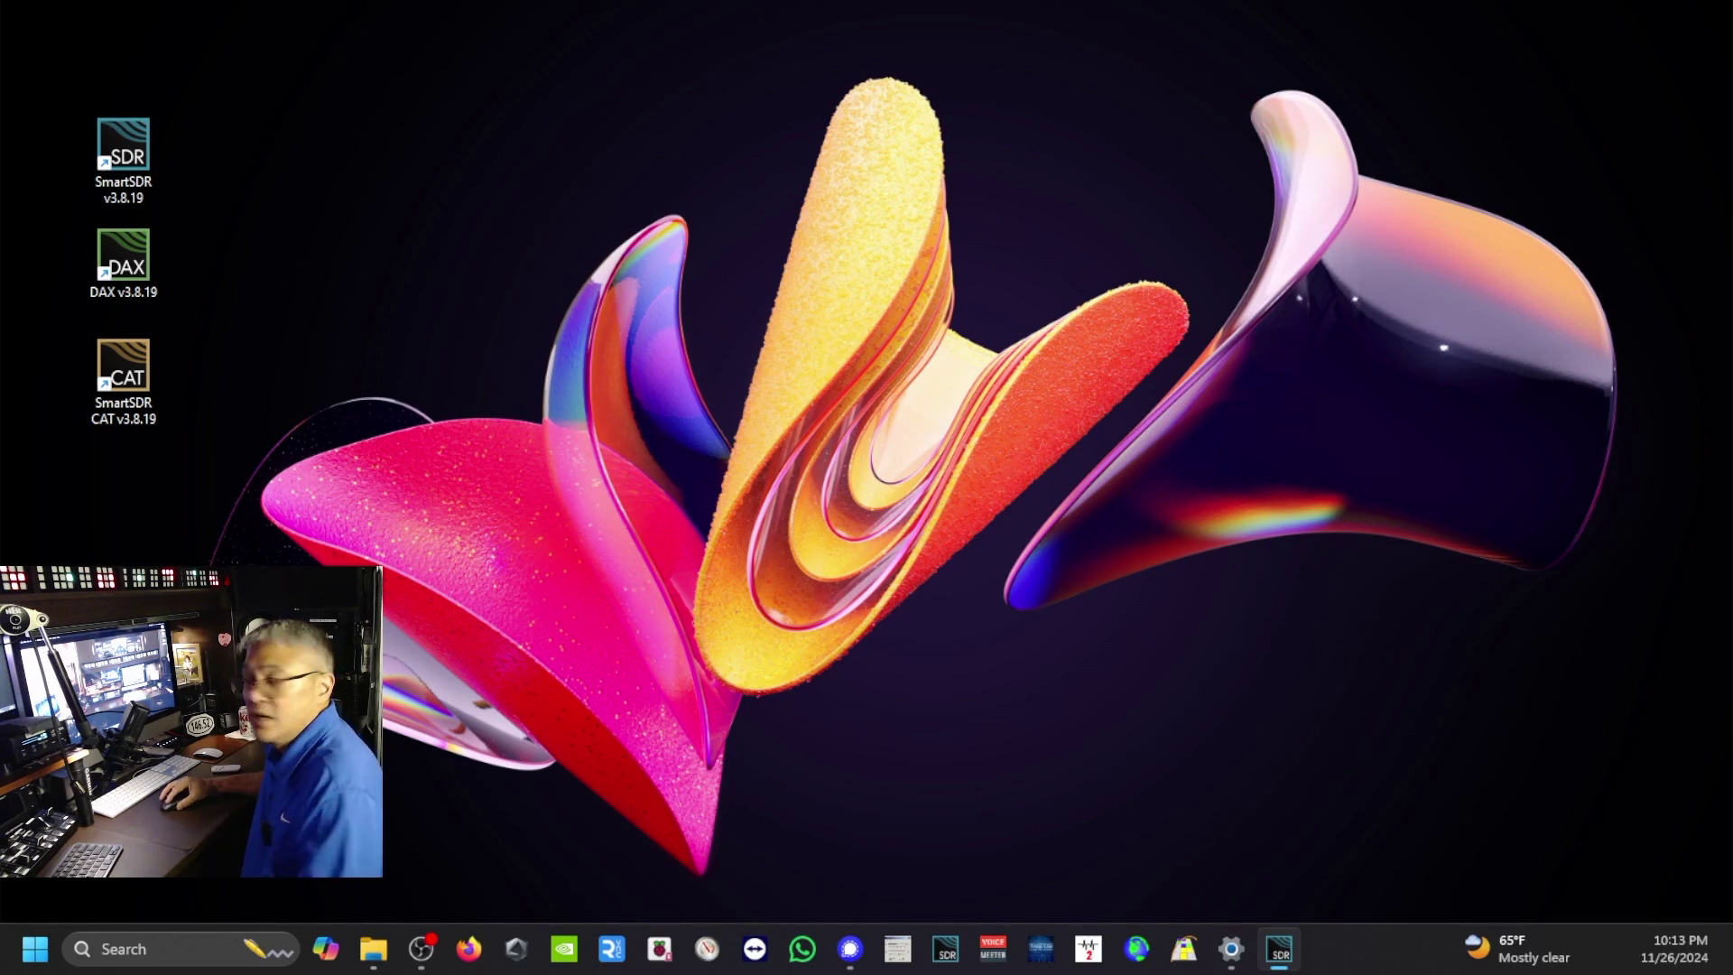
Bring the SmartSDR v3.8.20 radio chooser onto the desktop and update the FLEX-8600 radio
drag(0, 334, 719, 213)
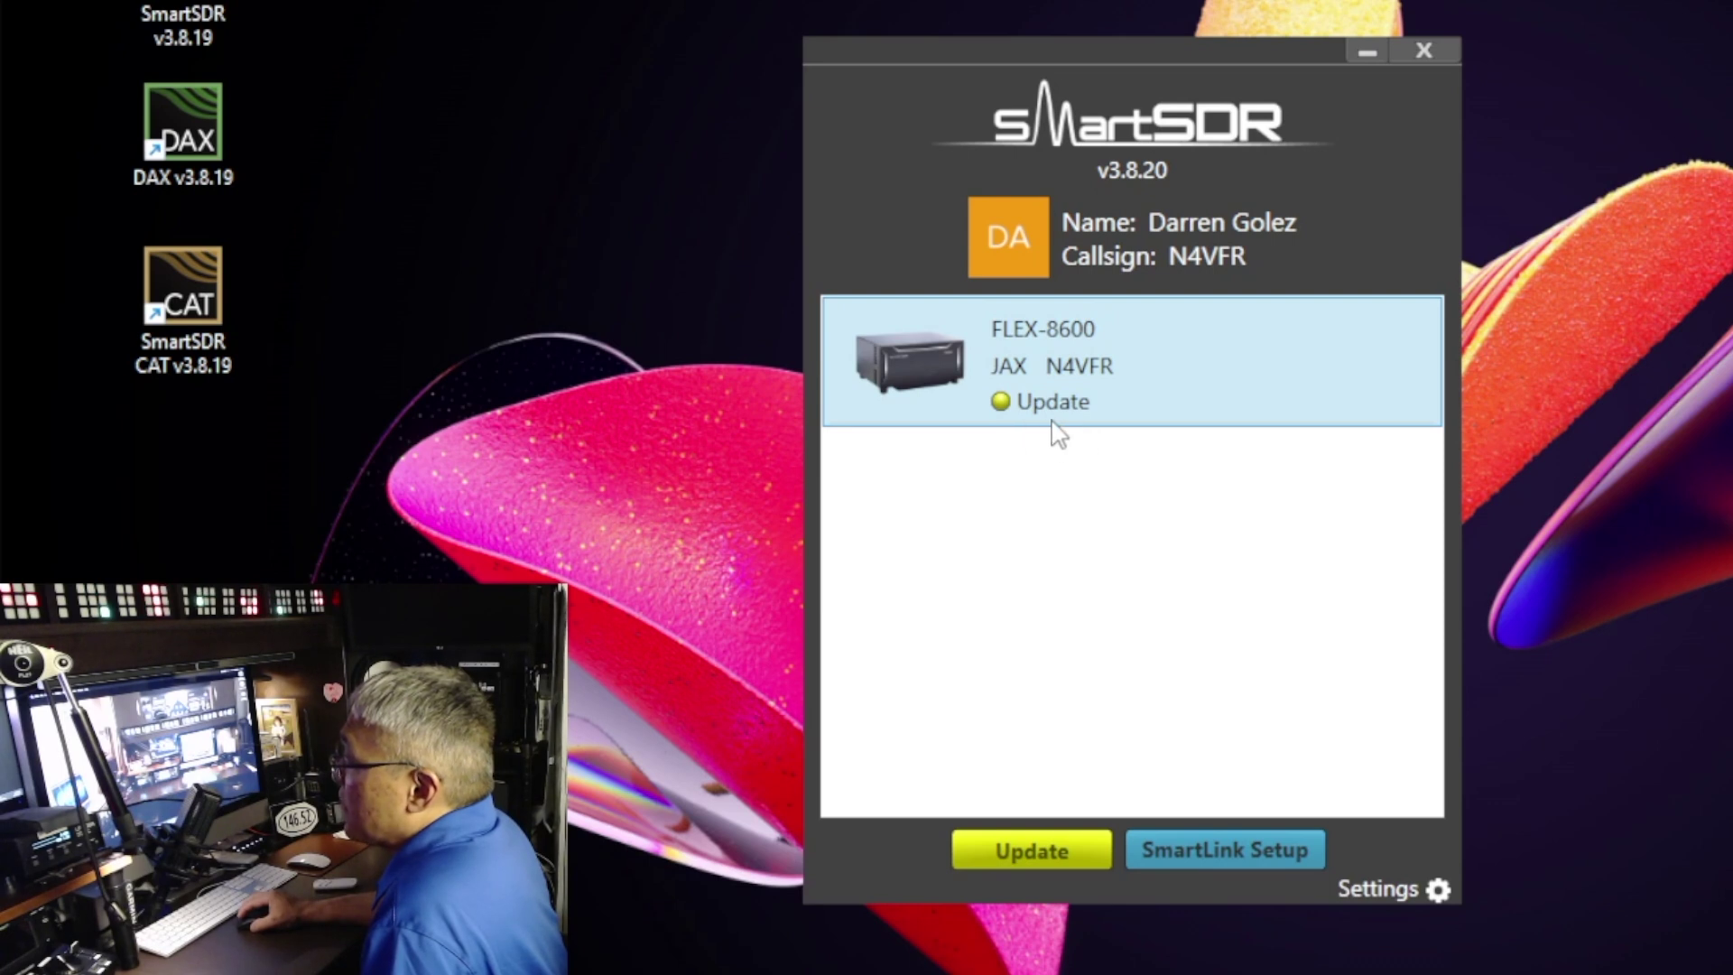
mouse_move(1090, 406)
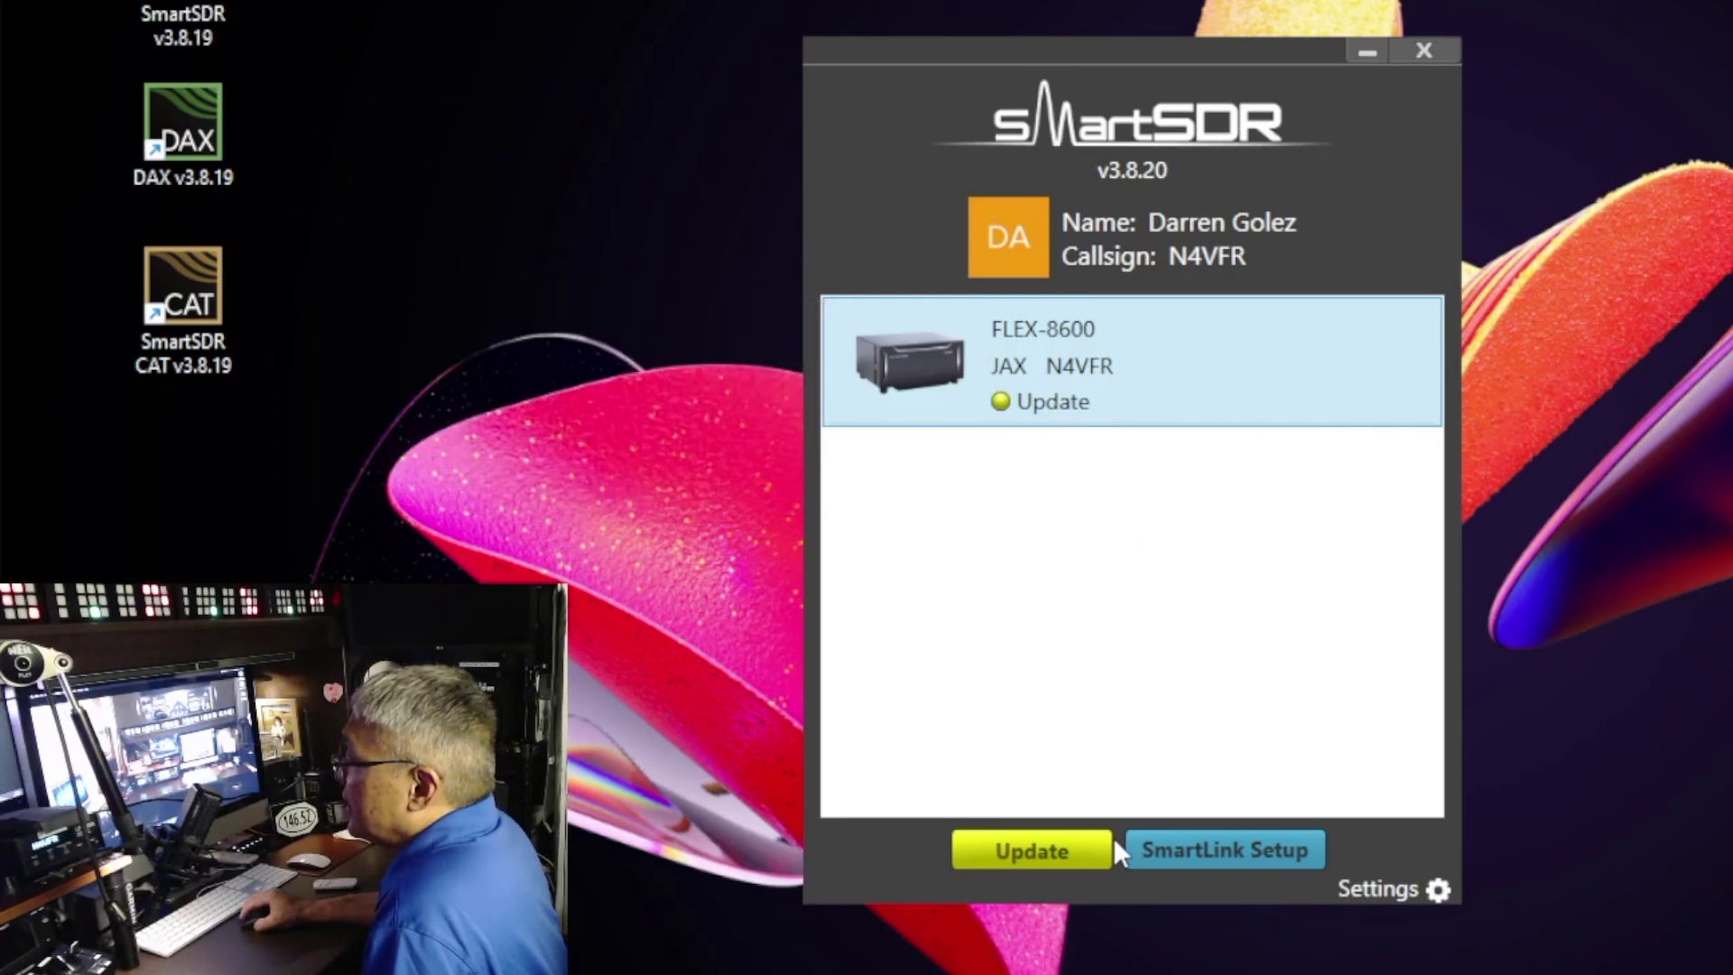
click(1028, 848)
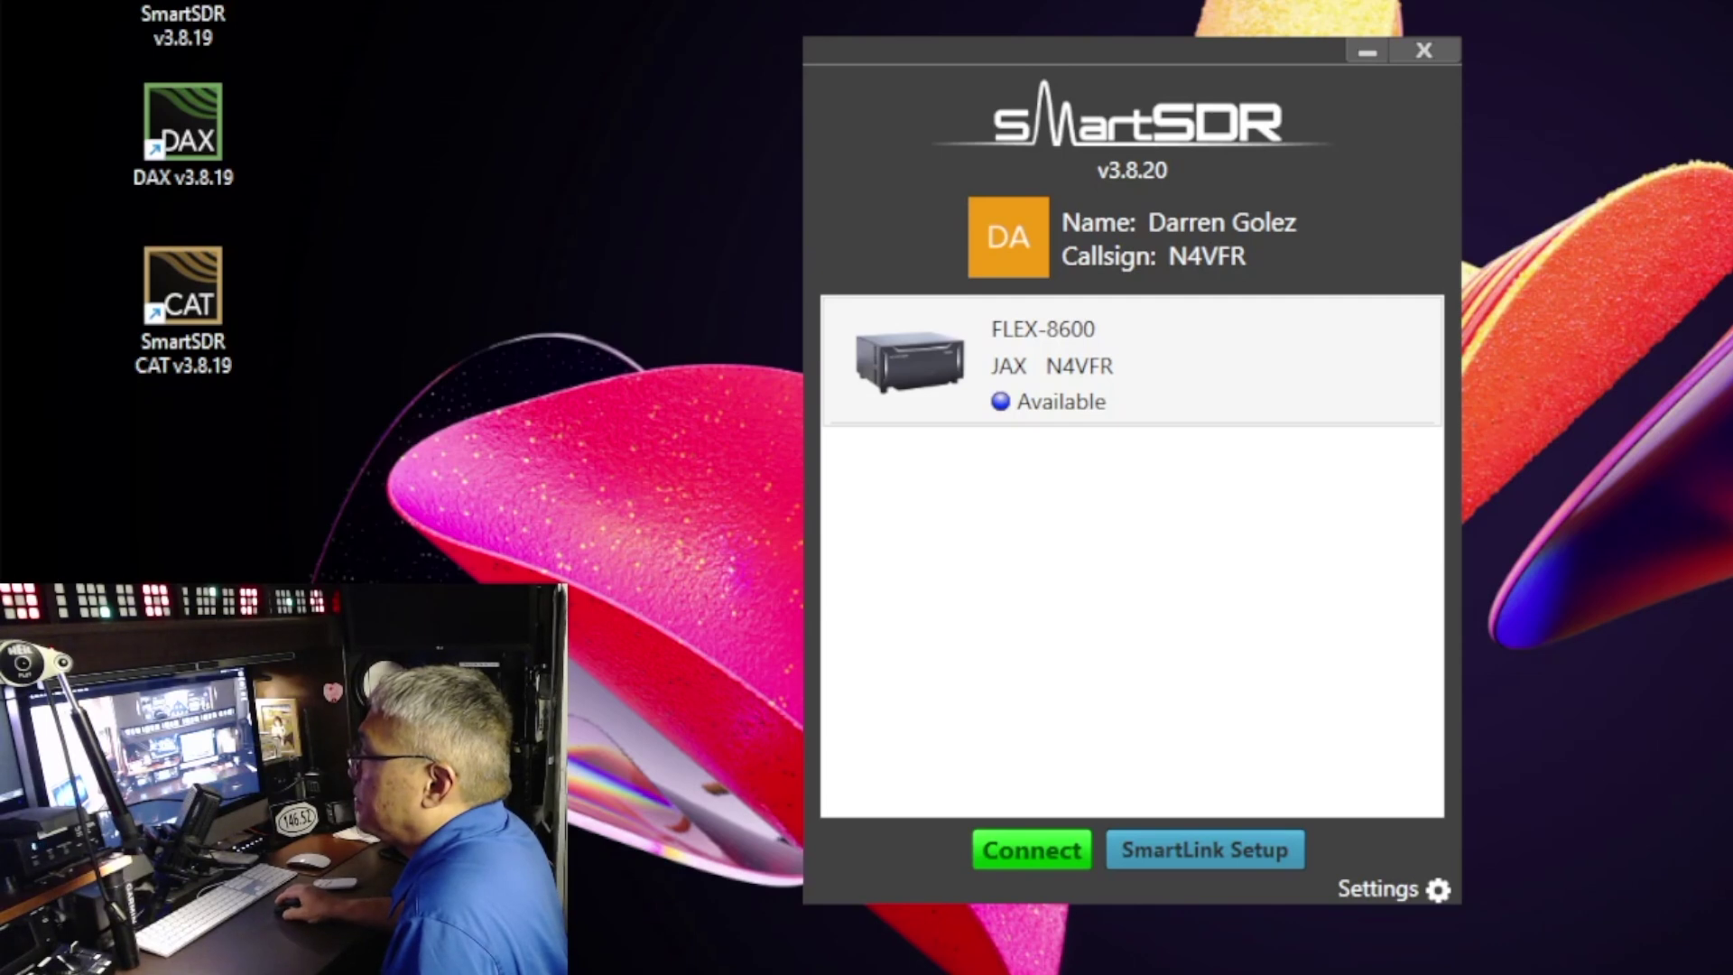
Connect to the FLEX-8600 and transmit a brief tune carrier on 3.946.500 to test it
click(1031, 850)
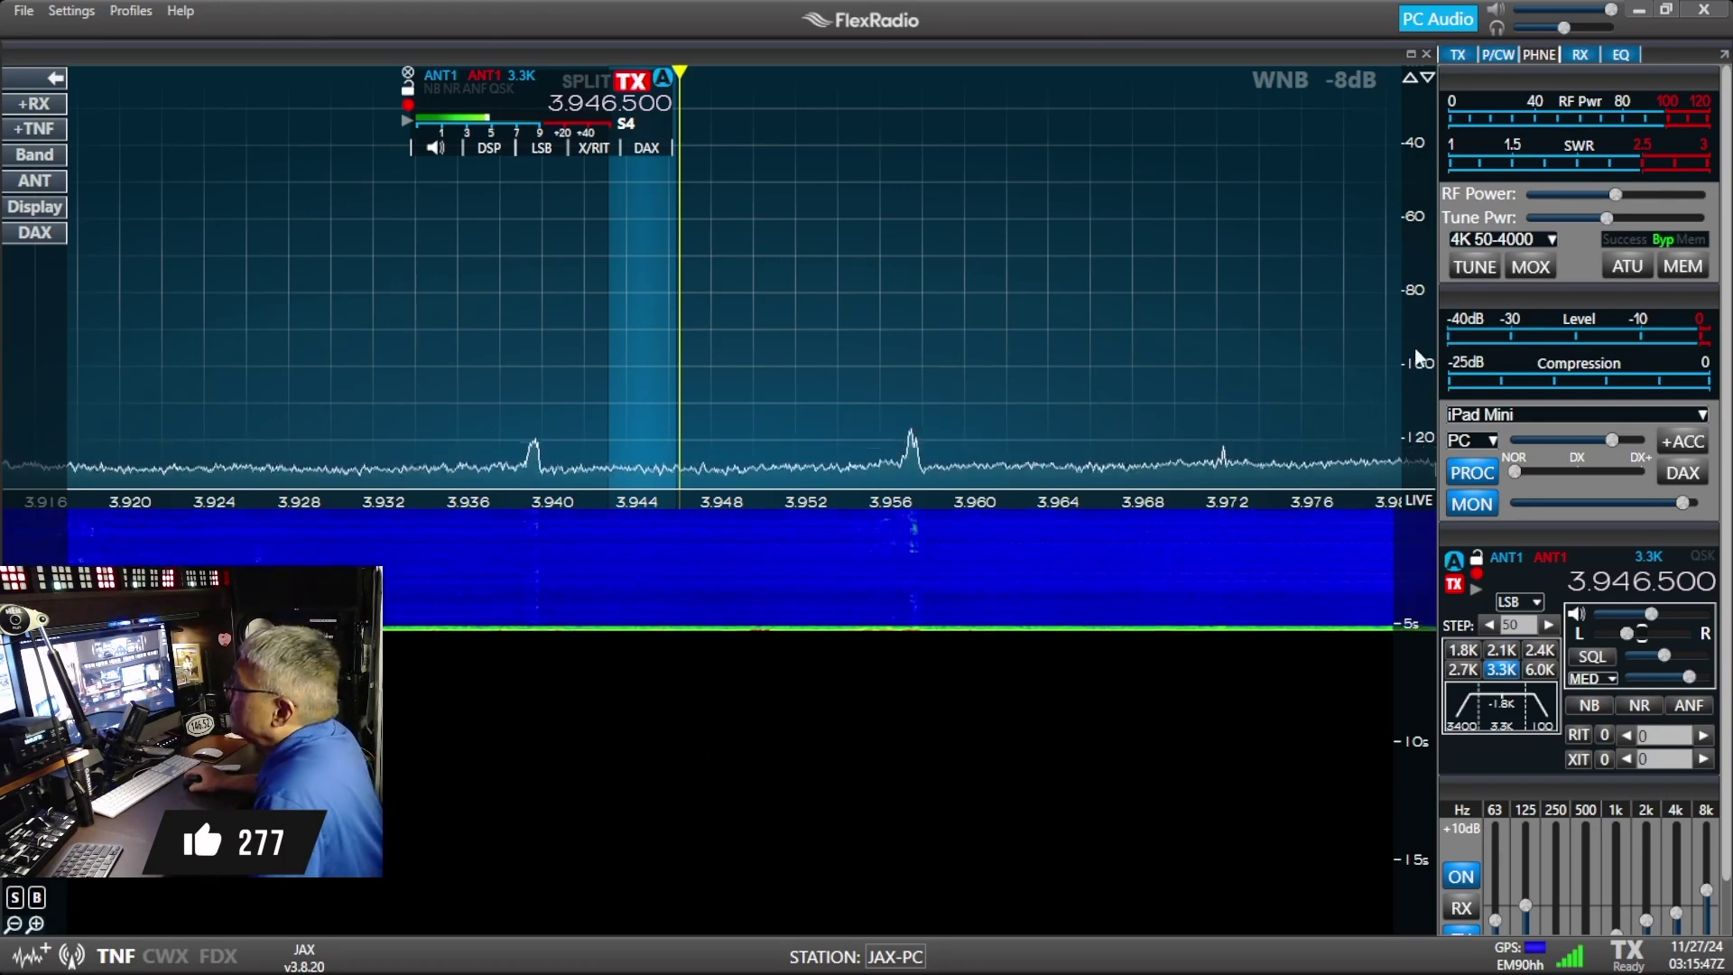
click(1489, 267)
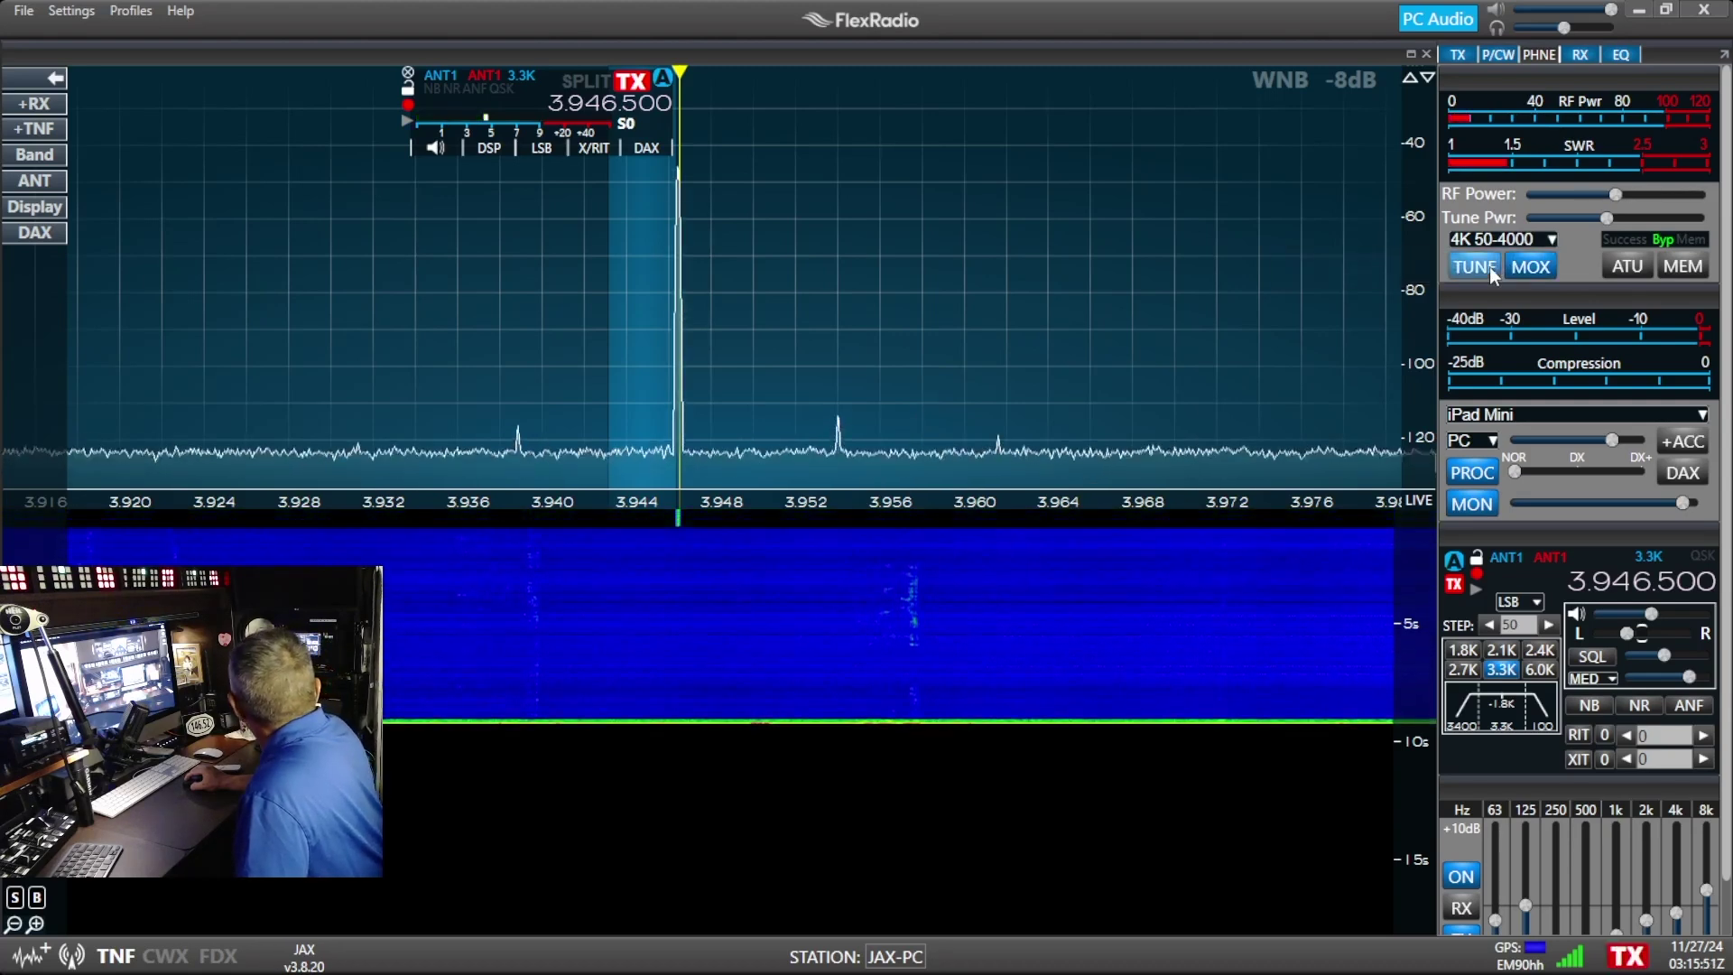
click(1489, 267)
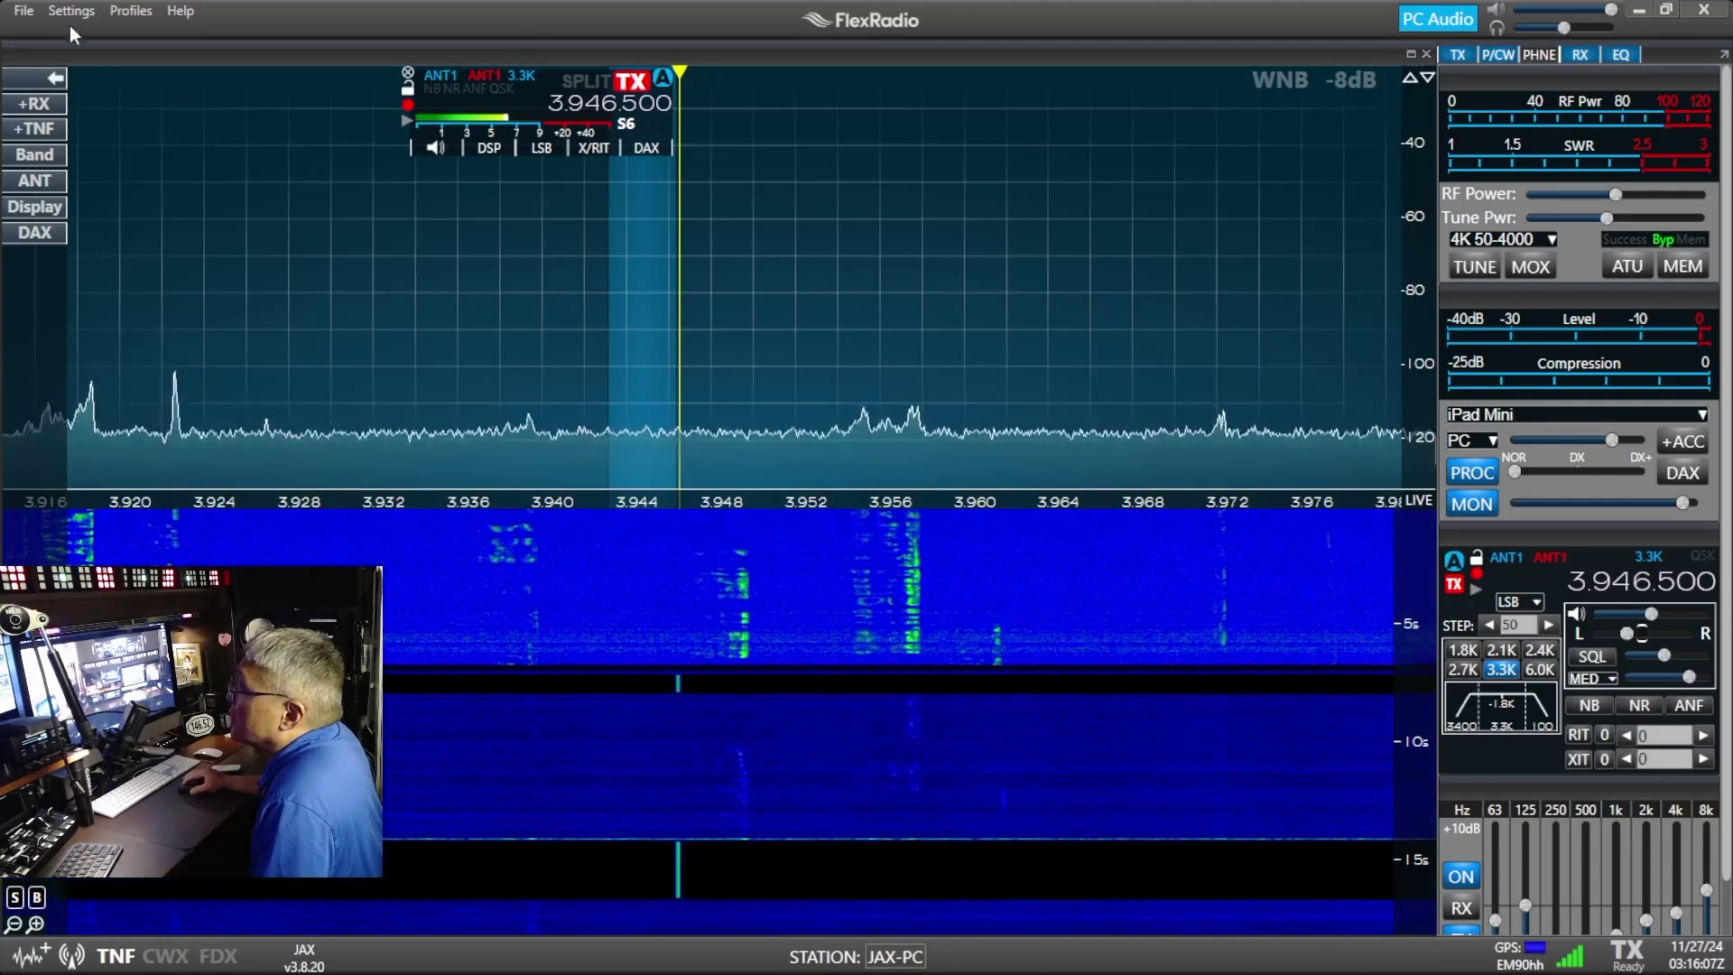
Check the radio's hardware version in the Radio Setup information and close the dialog
click(25, 12)
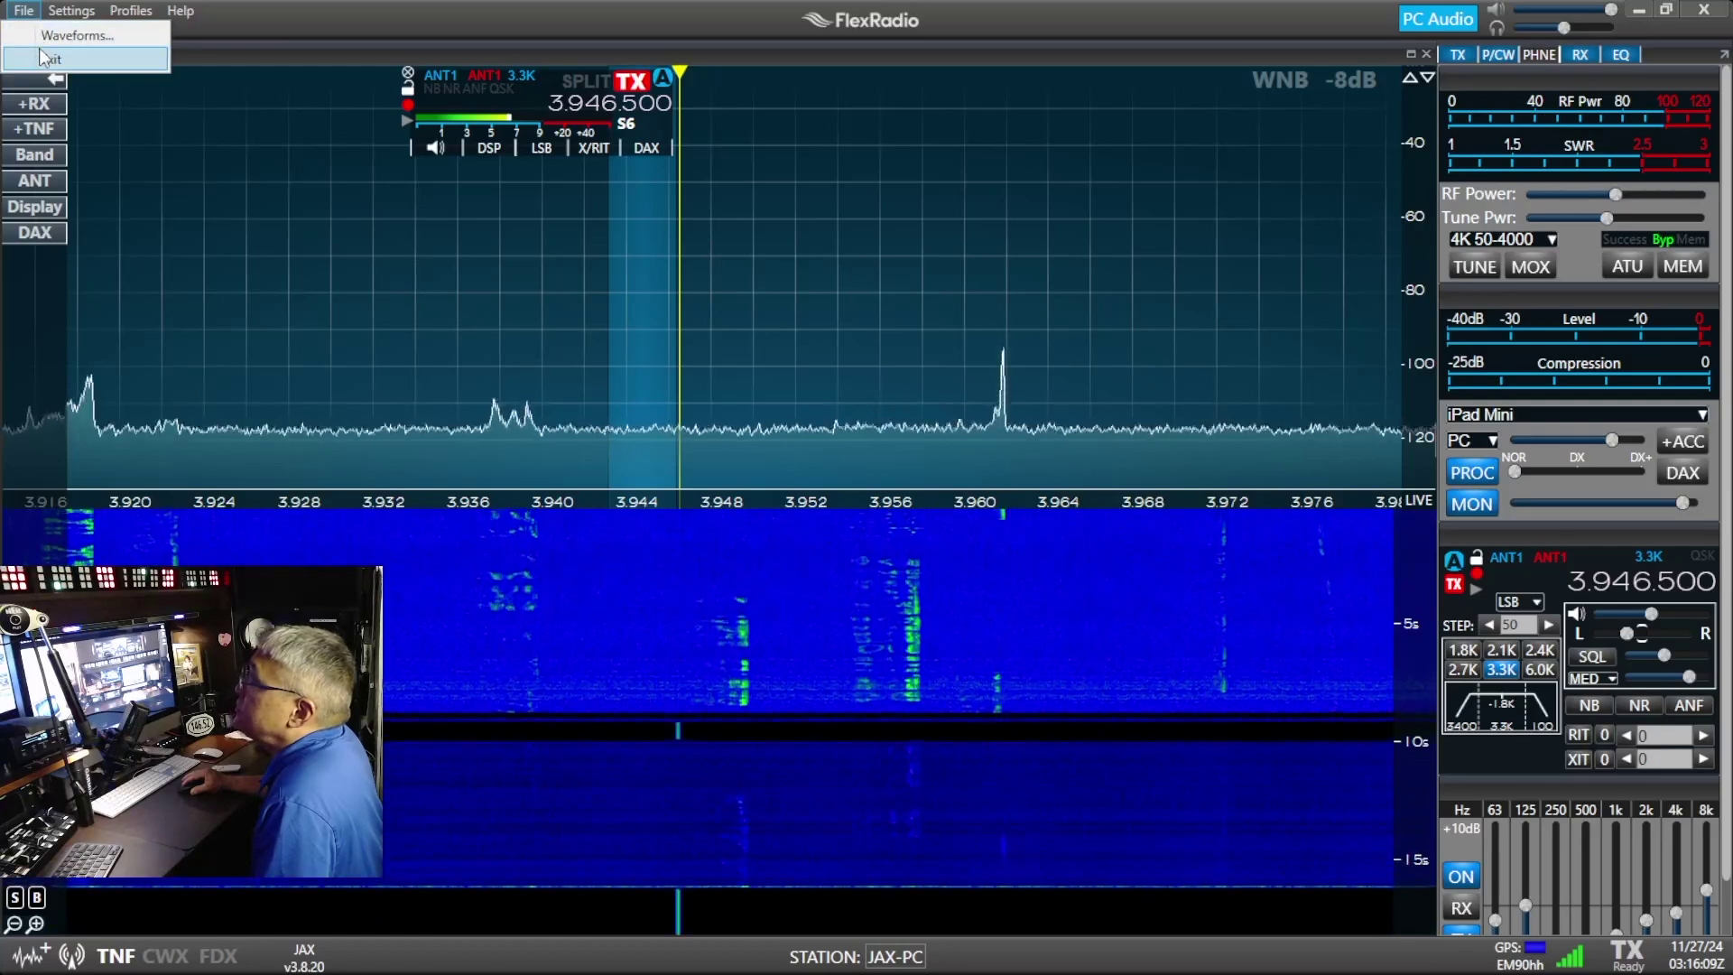
mouse_move(65, 13)
click(79, 35)
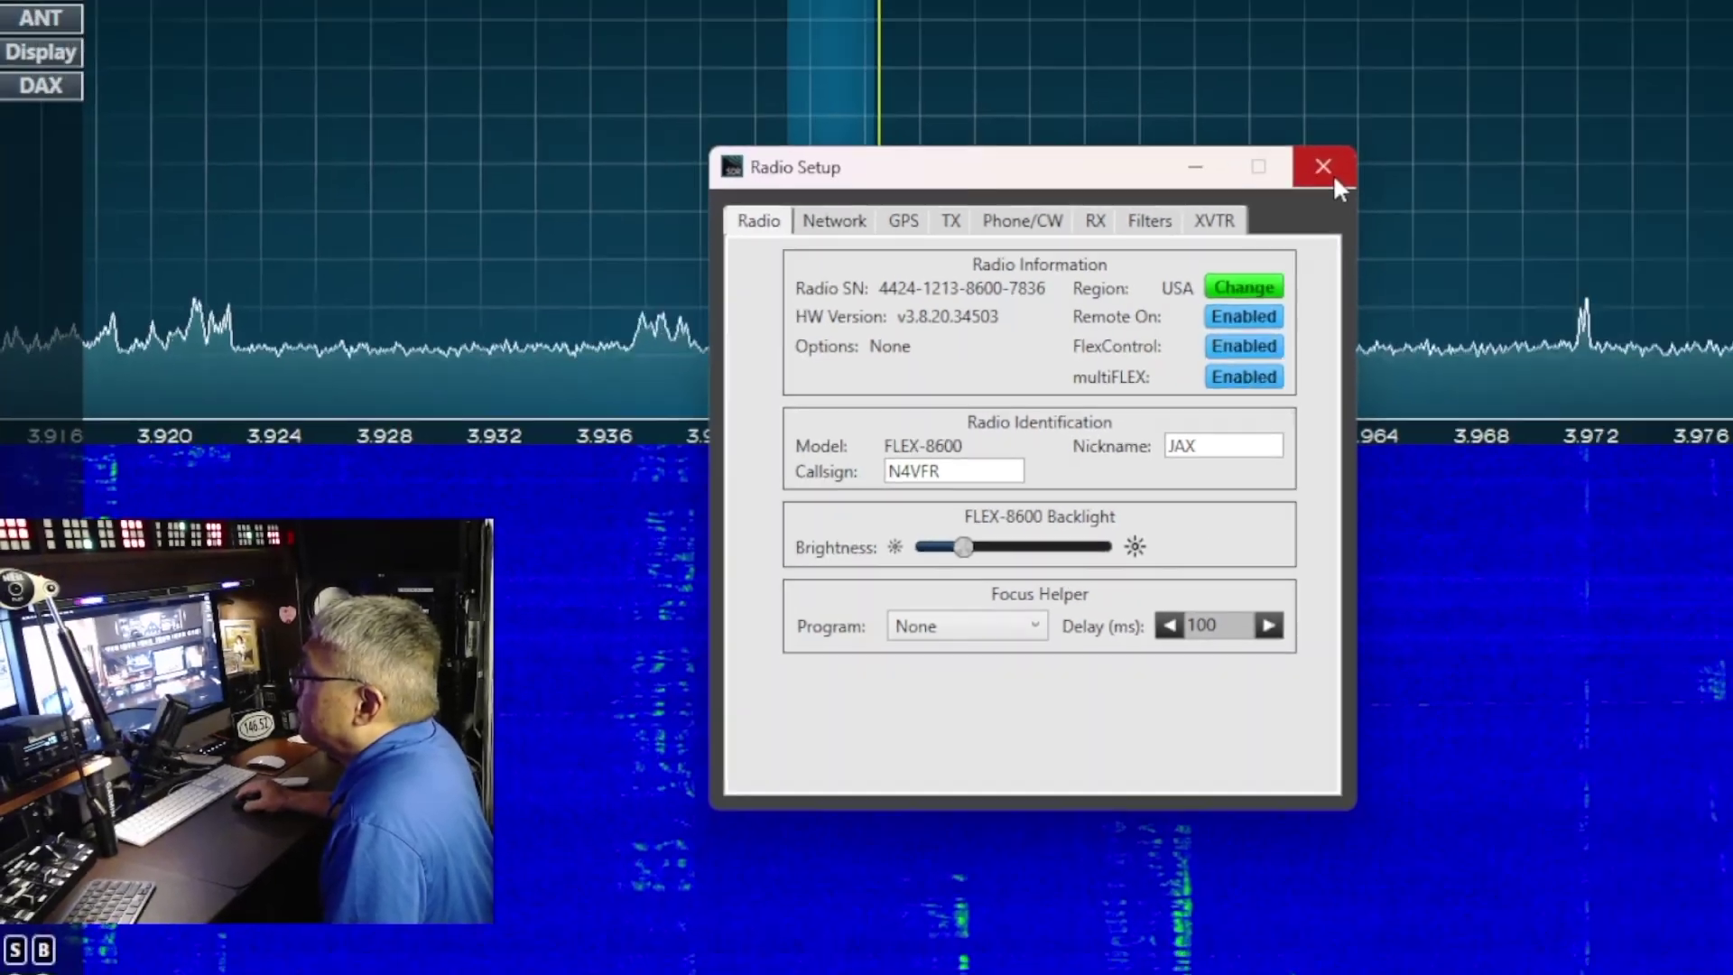
click(1620, 40)
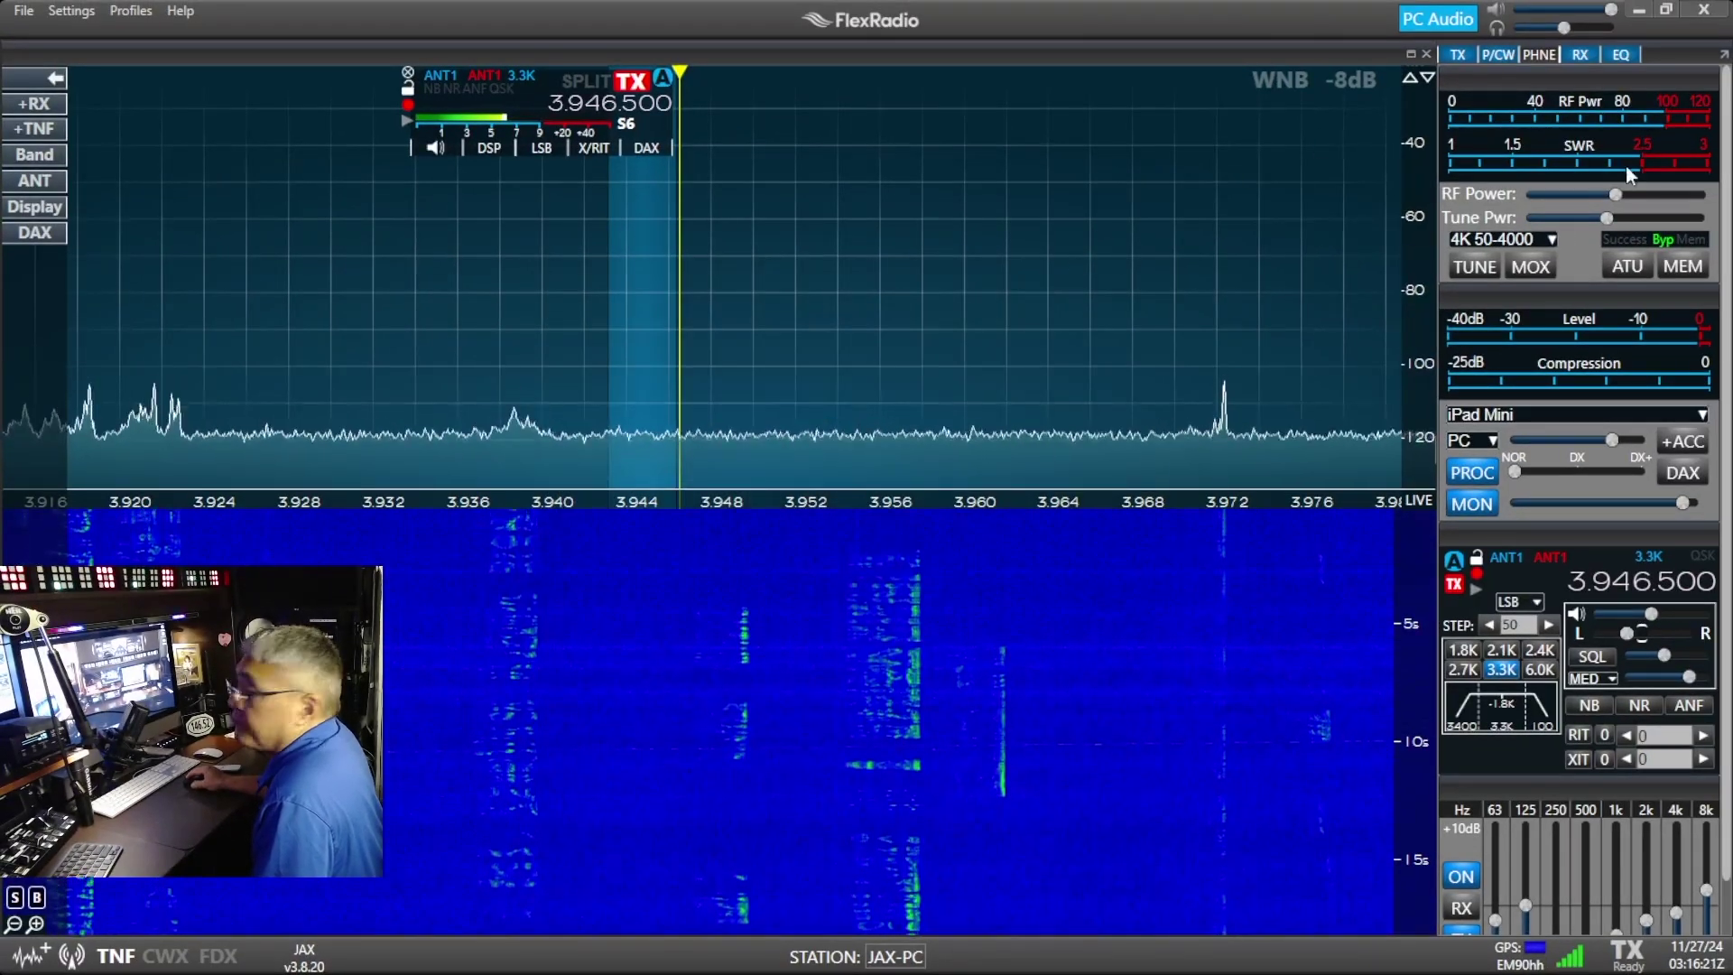